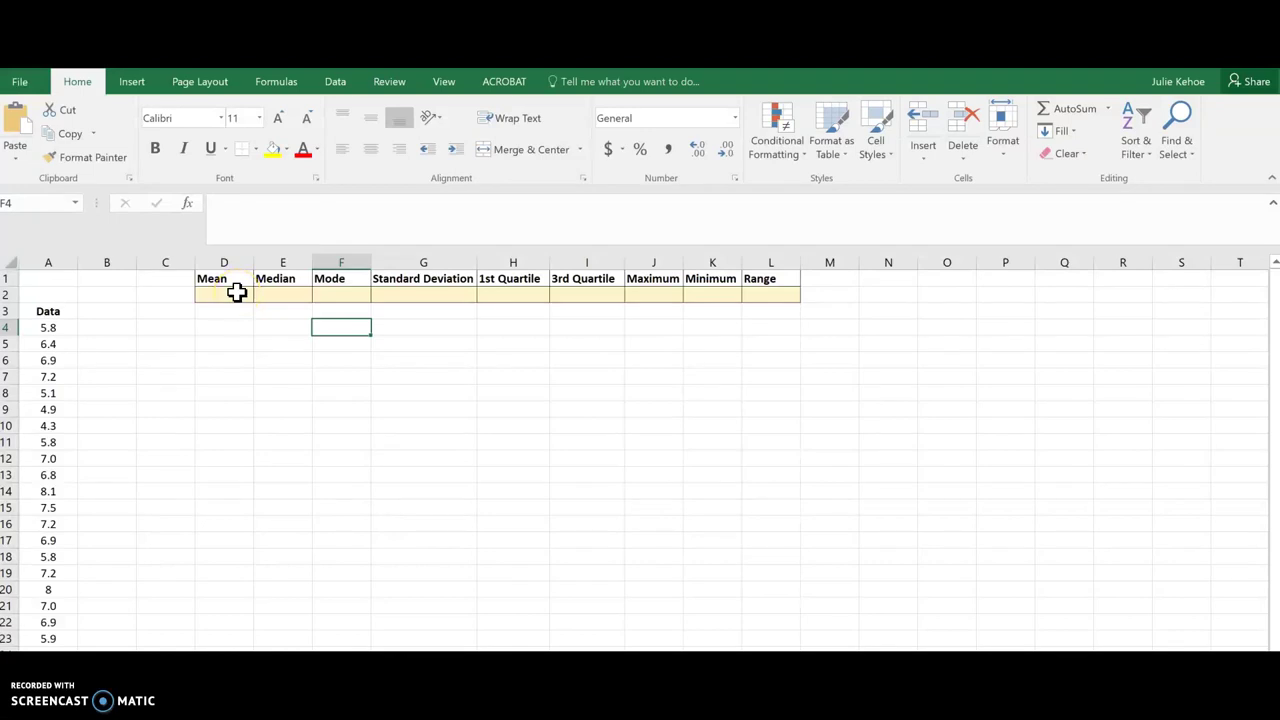
Step: Enter =AVERAGE(A4:A23) in D2 so the Mean shows 6.535
click(236, 291)
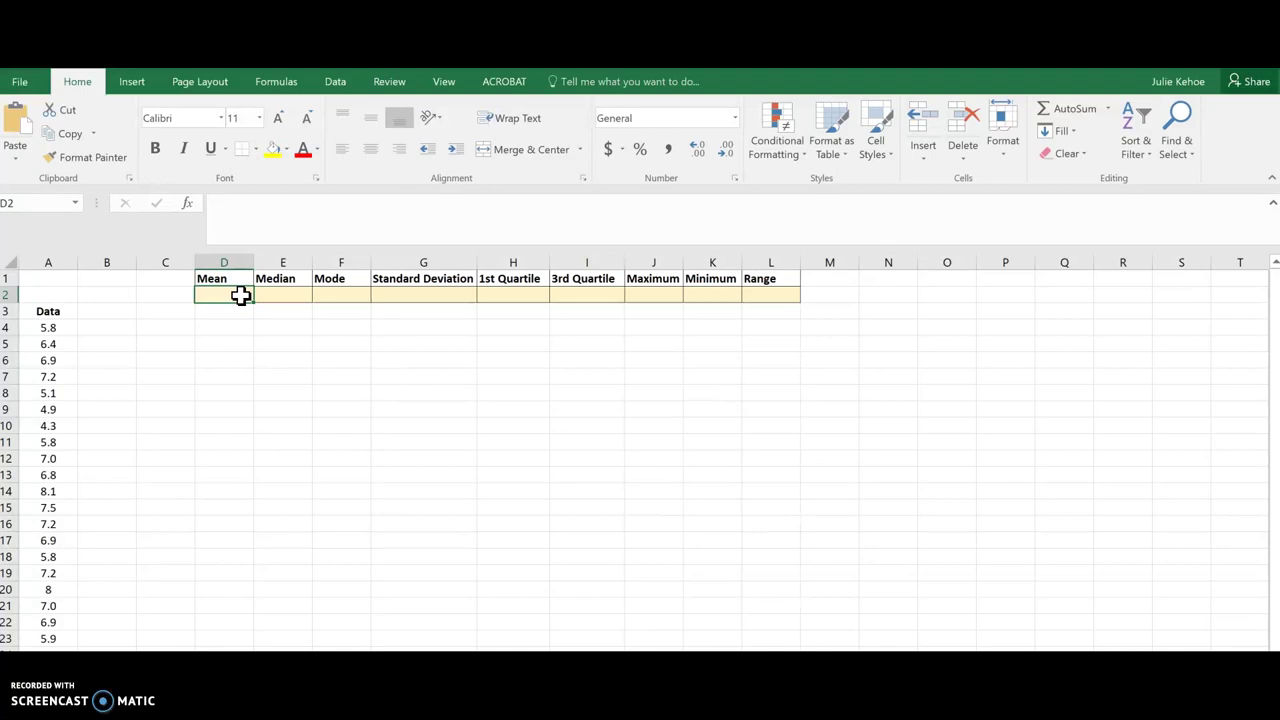
text(=)
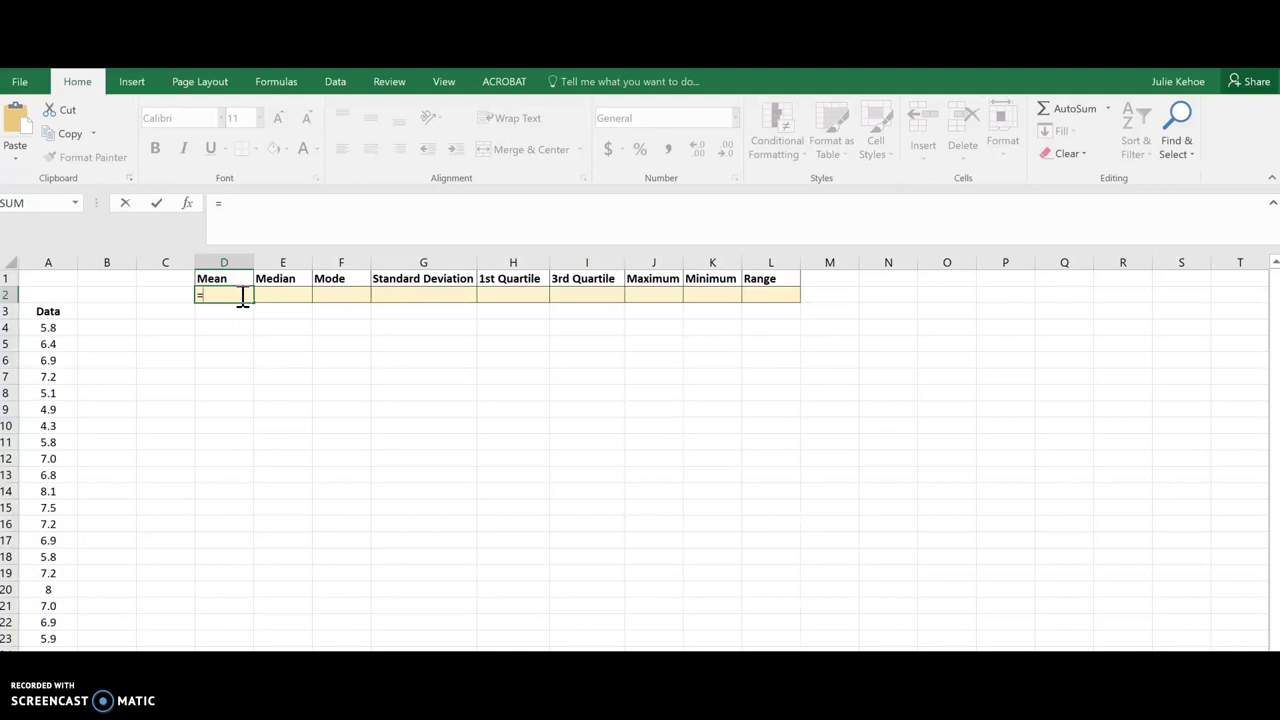
text(Av)
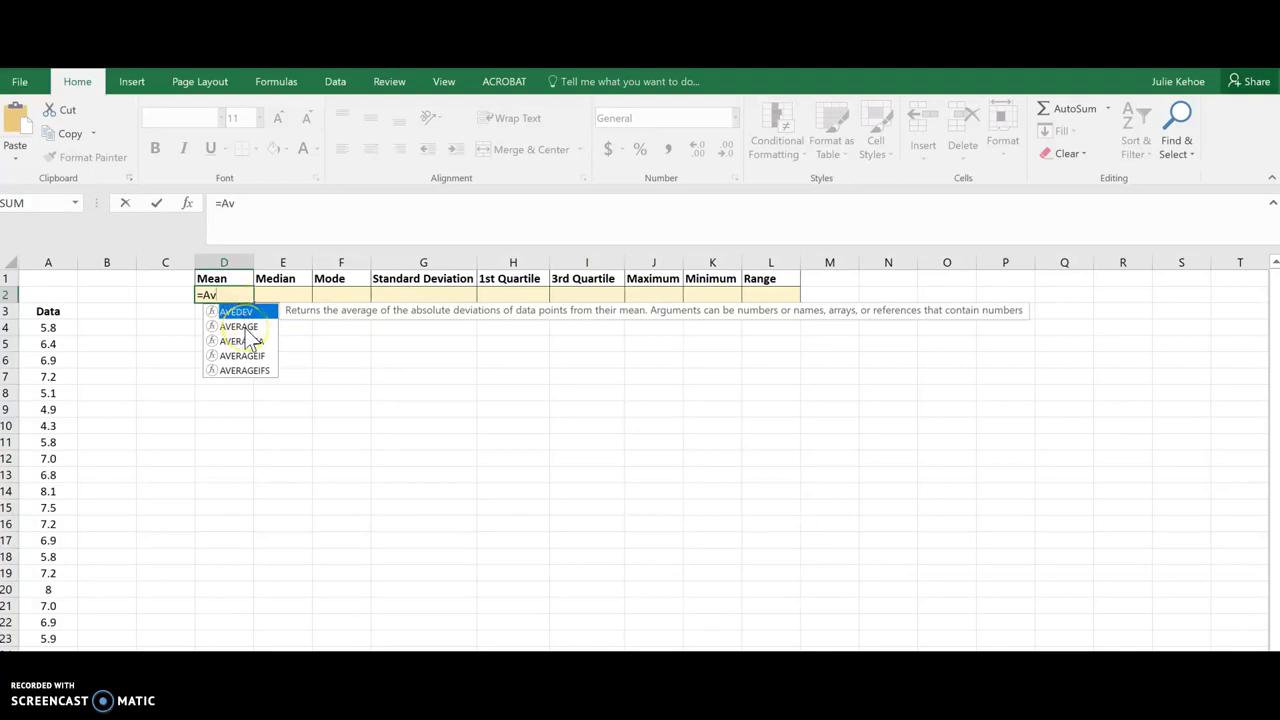
double_click(244, 327)
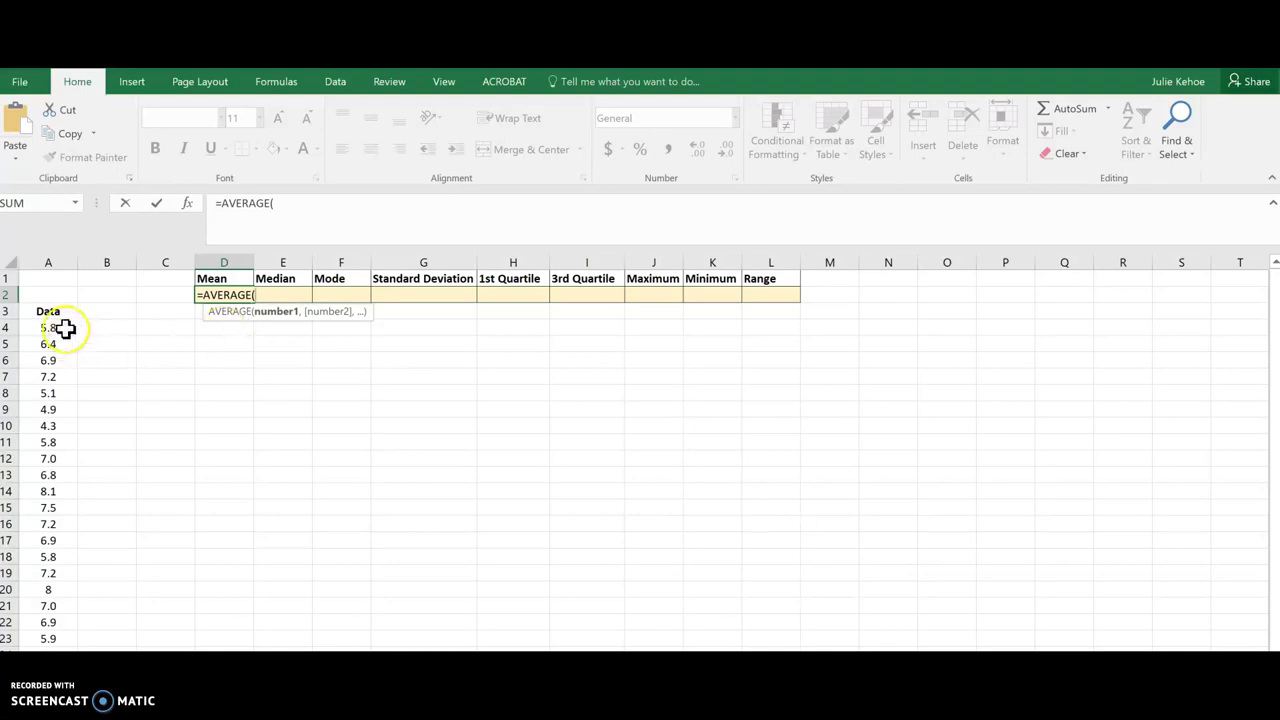
drag(63, 328, 60, 642)
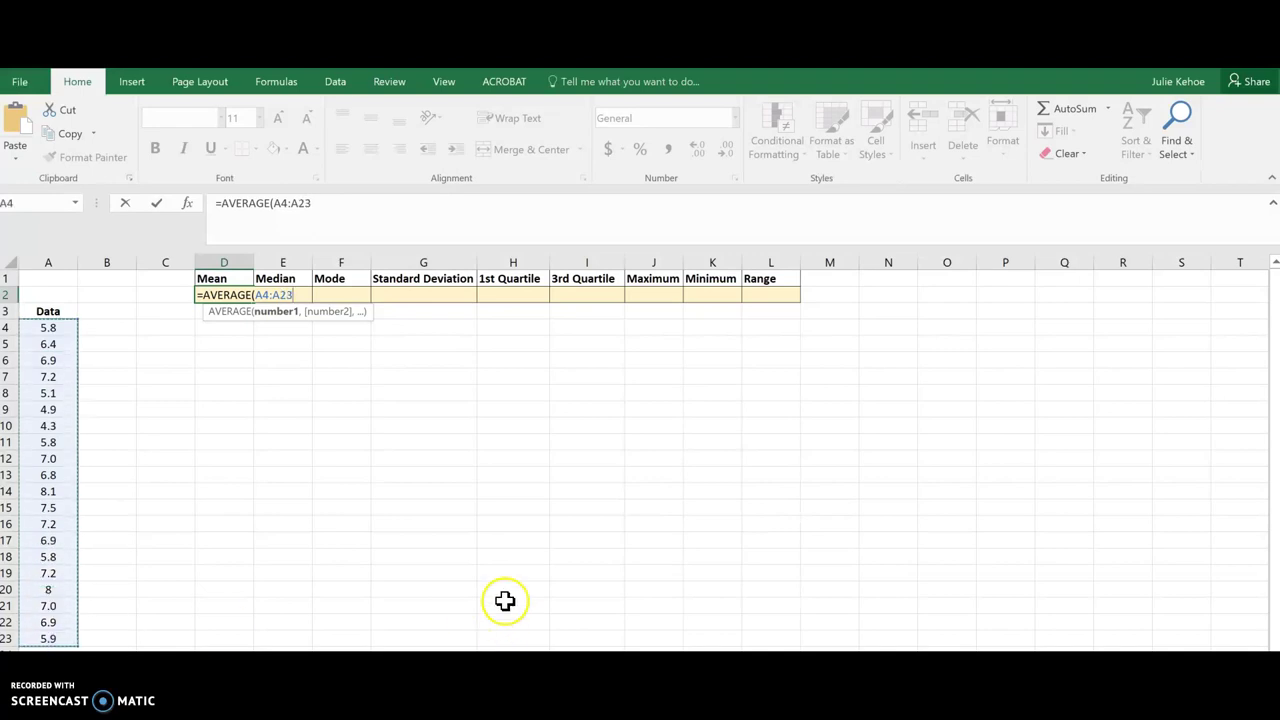
key(Return)
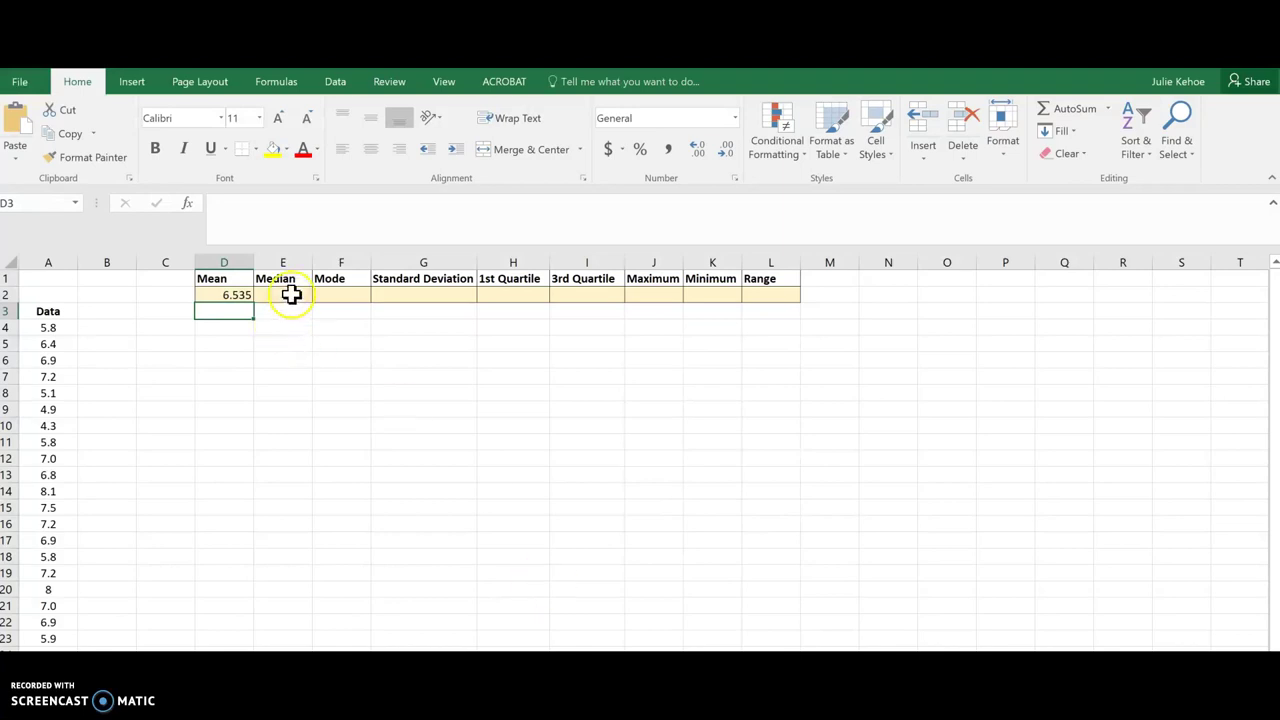
Step: Enter =MEDIAN(A4:A23) in E2 so the Median shows 6.9
click(290, 294)
text(=)
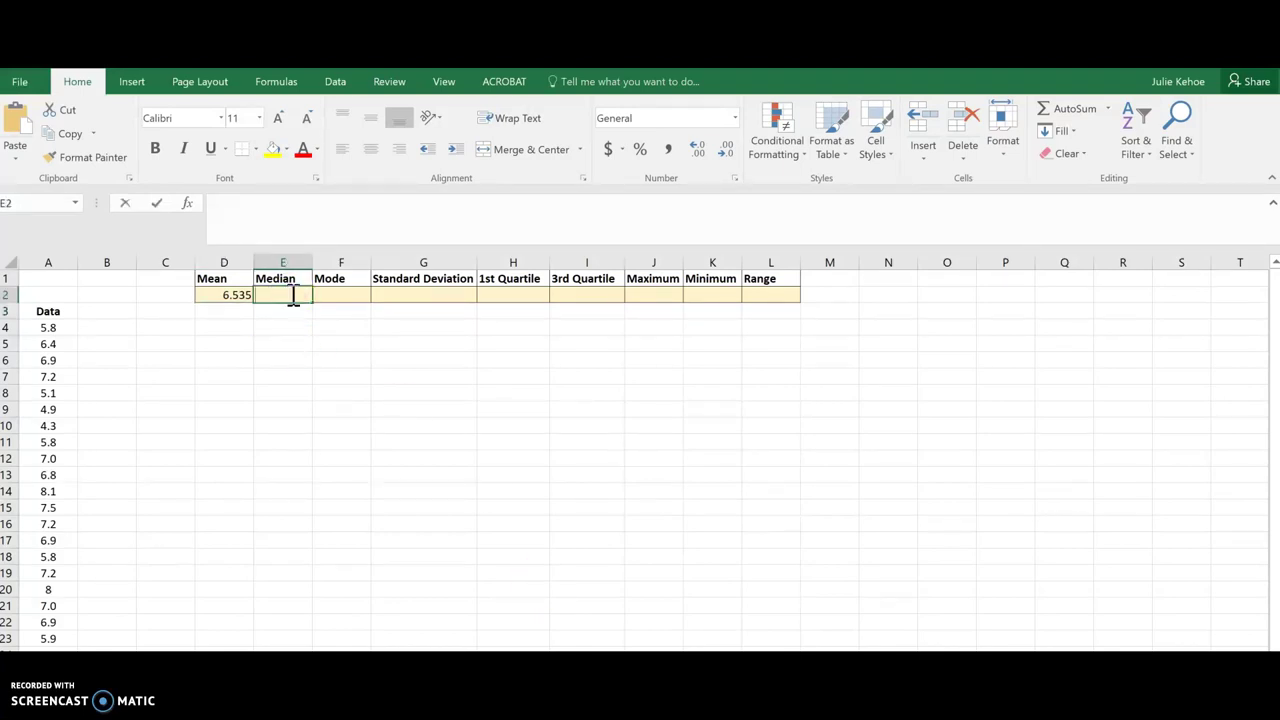
text(me)
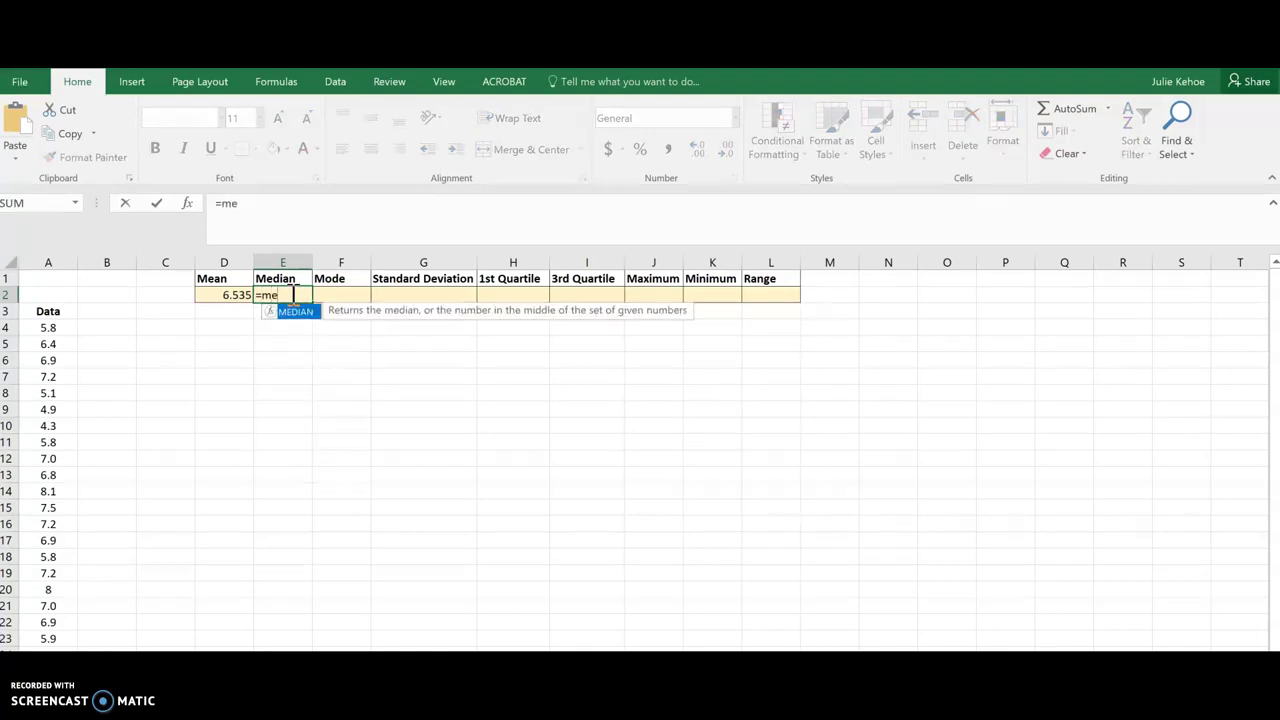
double_click(305, 313)
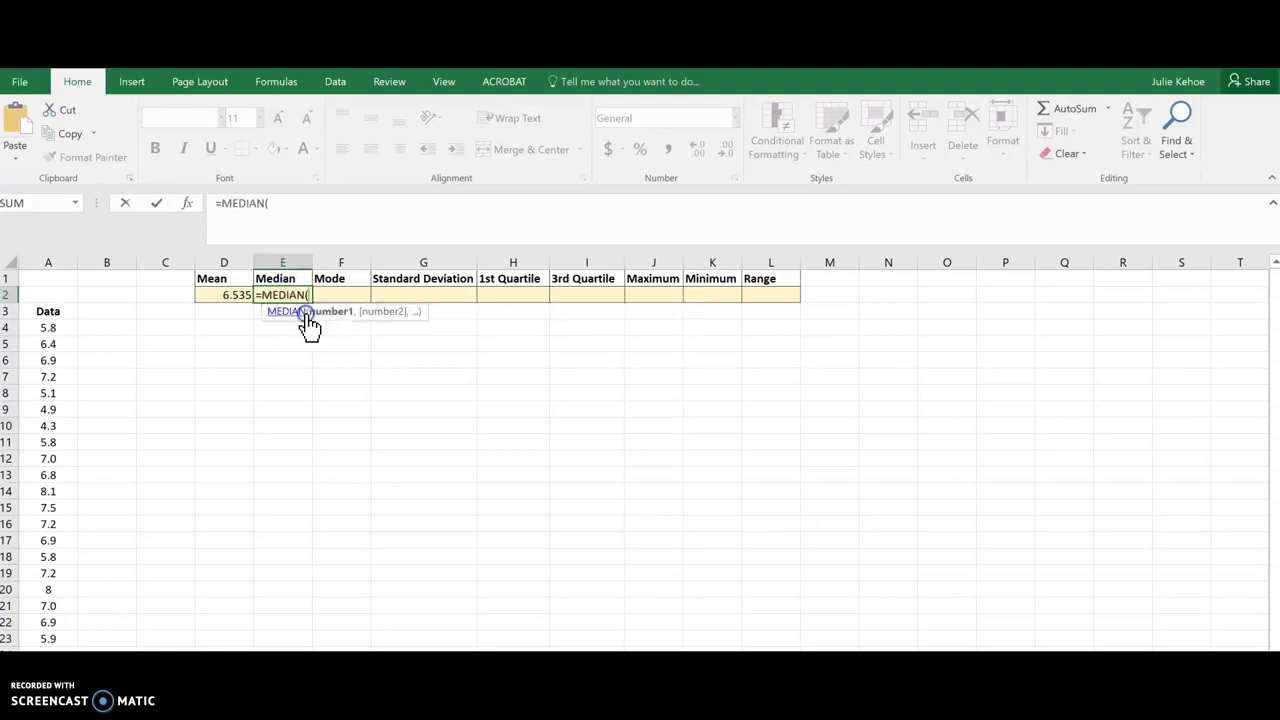
drag(55, 327, 46, 636)
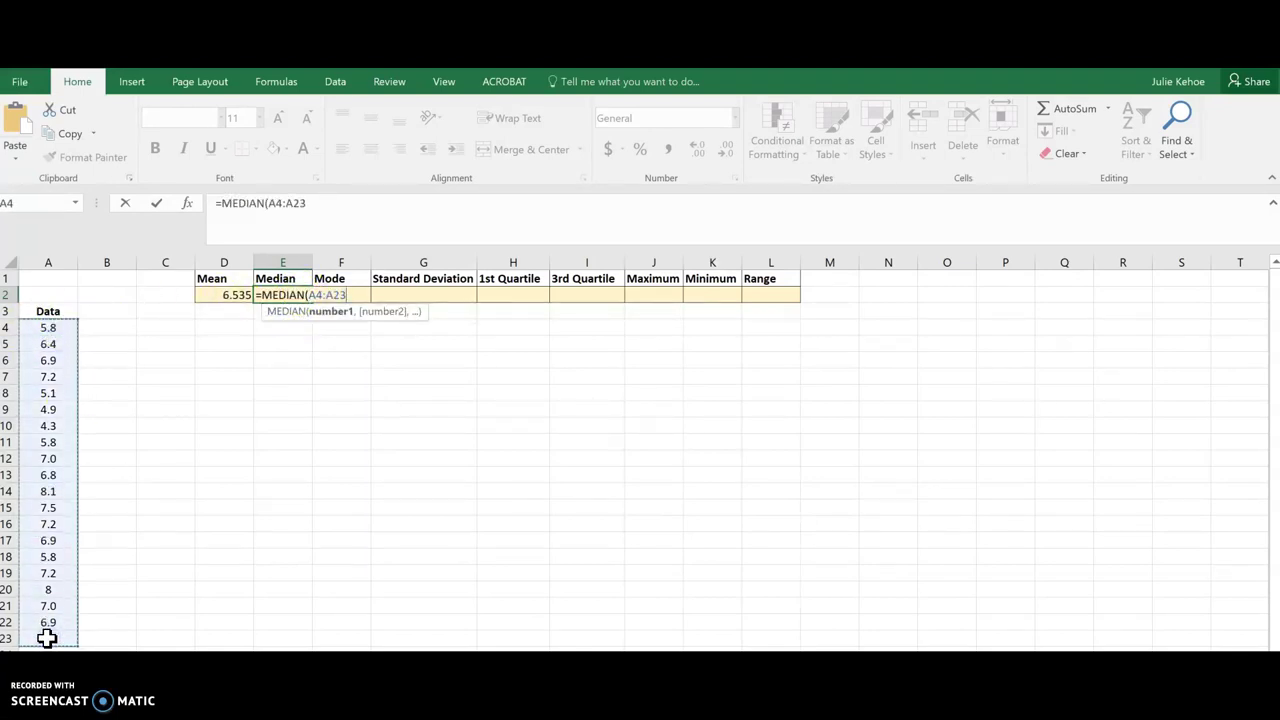
key(Return)
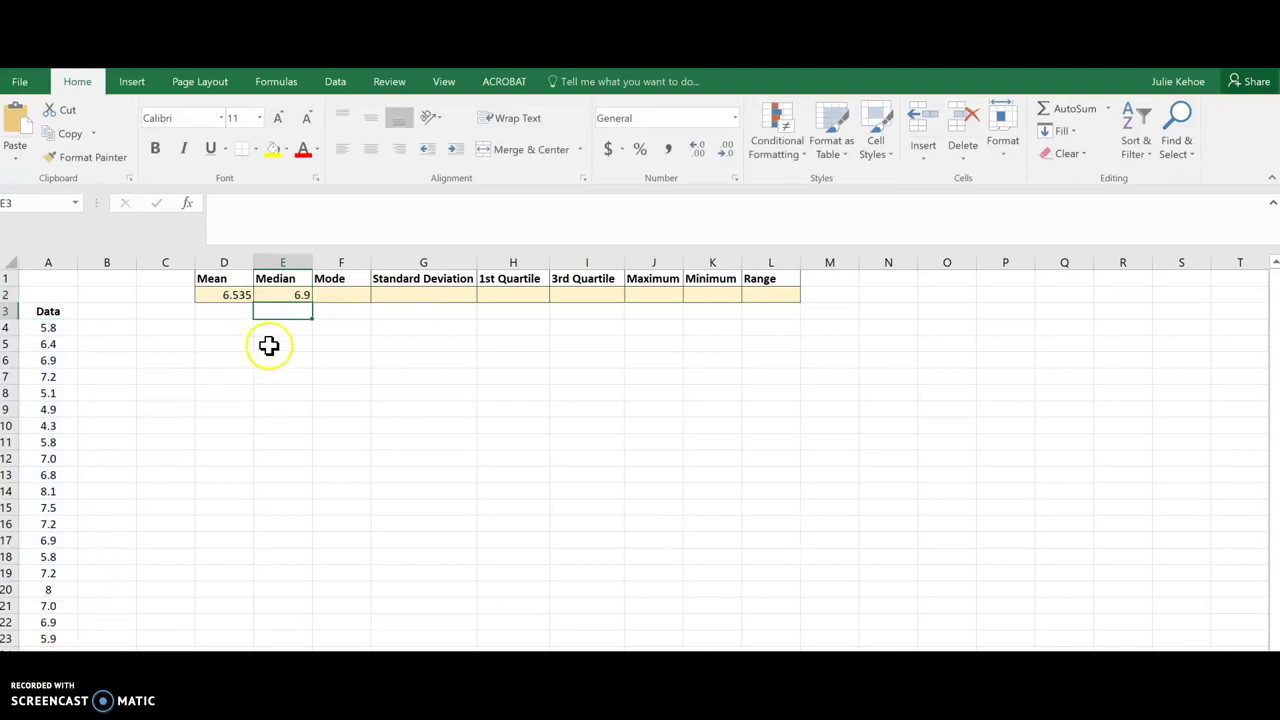
Step: Enter =MODE(A4:A23) in F2 so the Mode shows 5.8
click(358, 294)
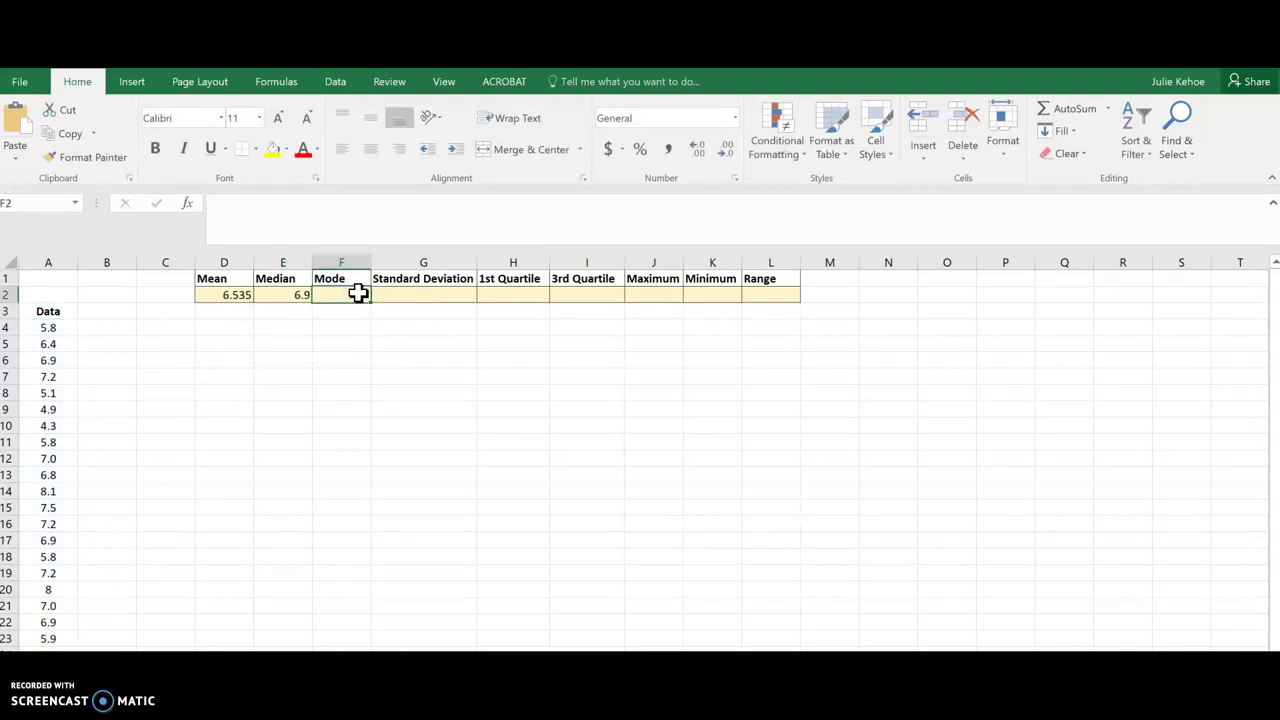
text(=mo)
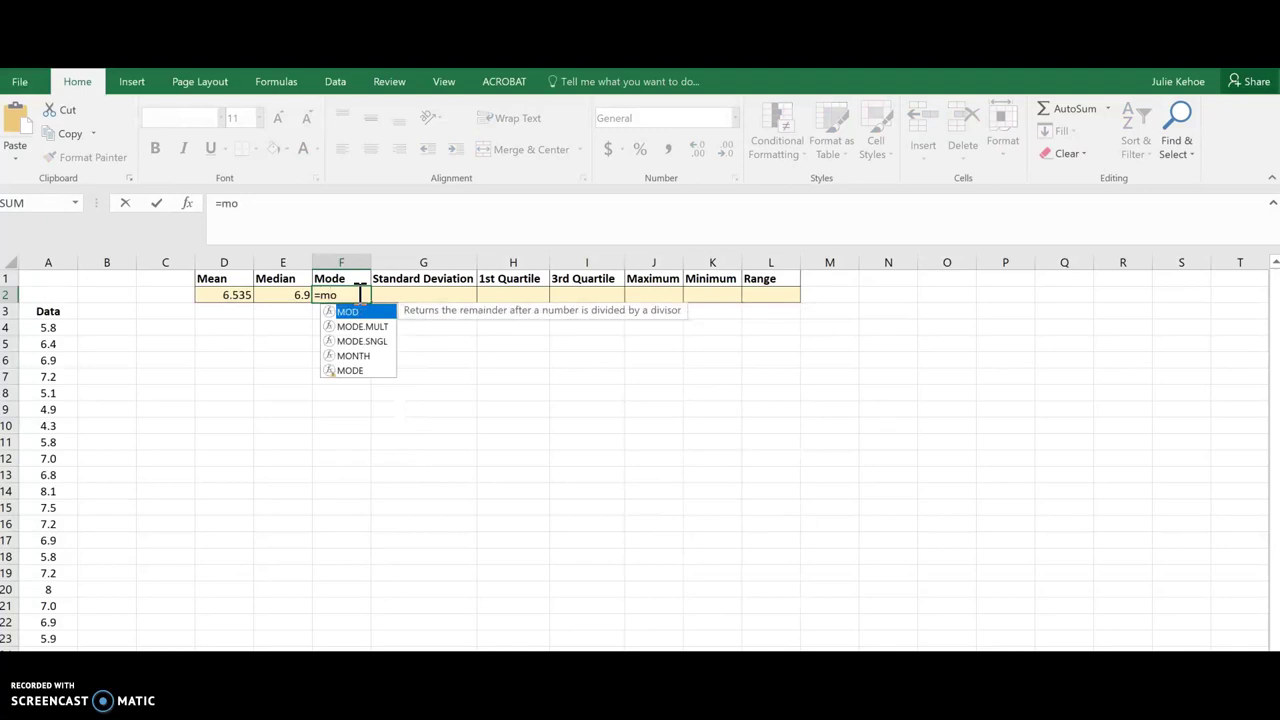
double_click(350, 370)
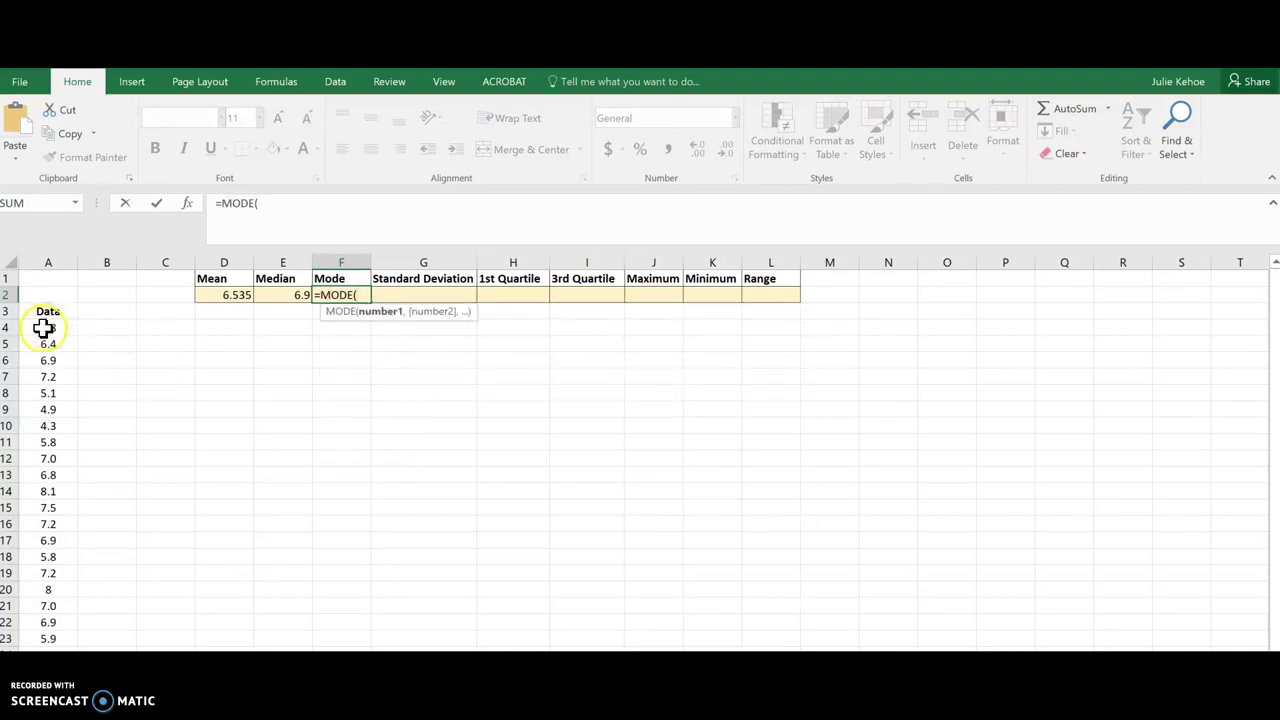
drag(48, 327, 47, 630)
key(Return)
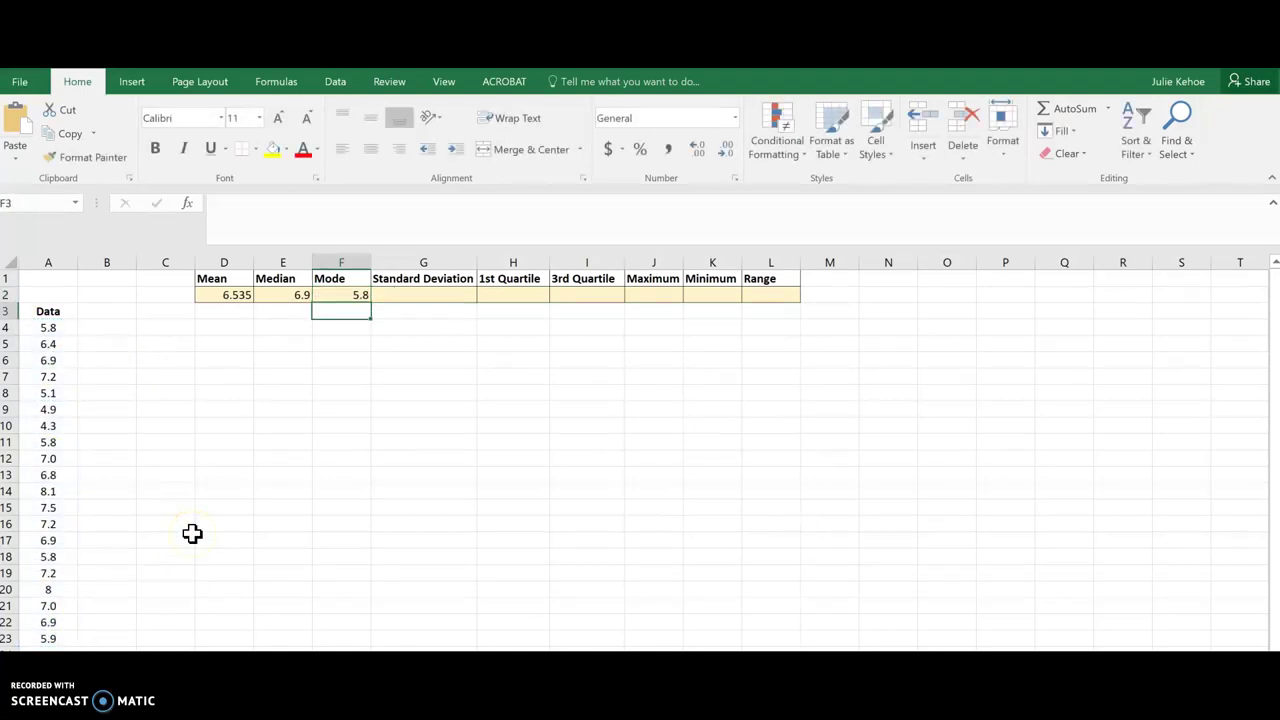
Step: Enter =STDEV.S(A4:A23) in G2, giving a standard deviation of 1.013734627
click(431, 296)
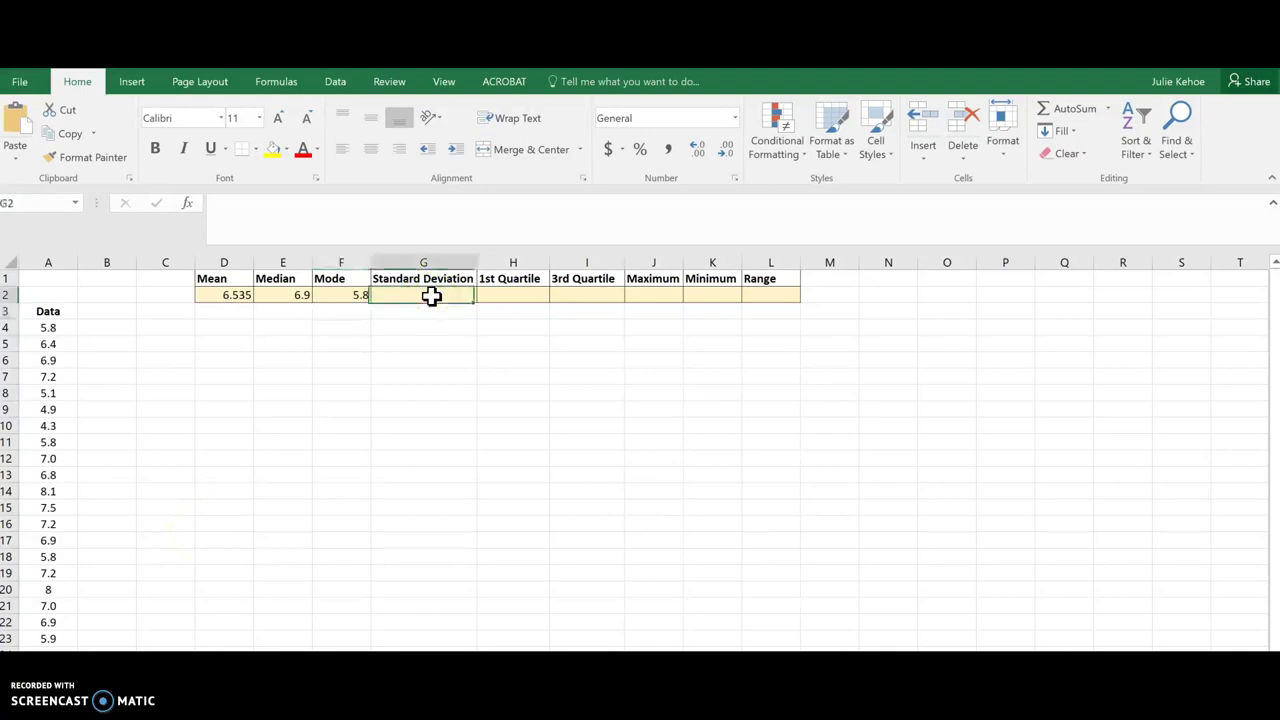
text(=)
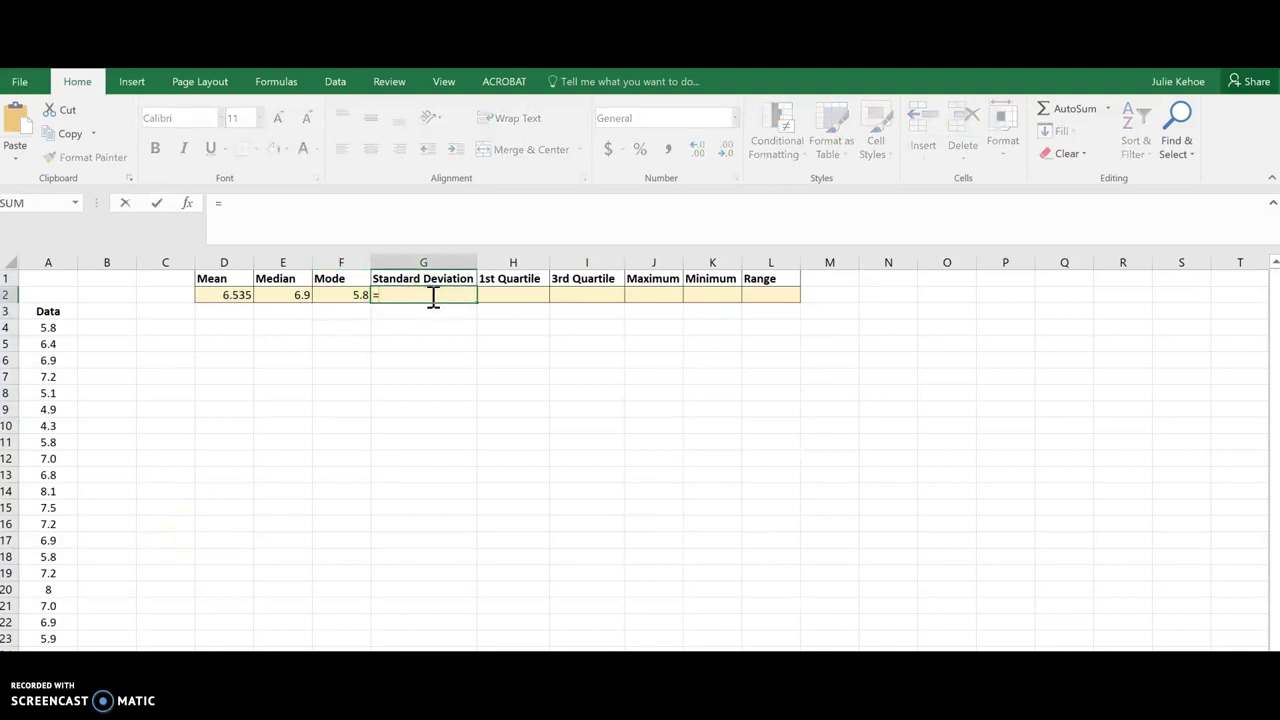
text(s)
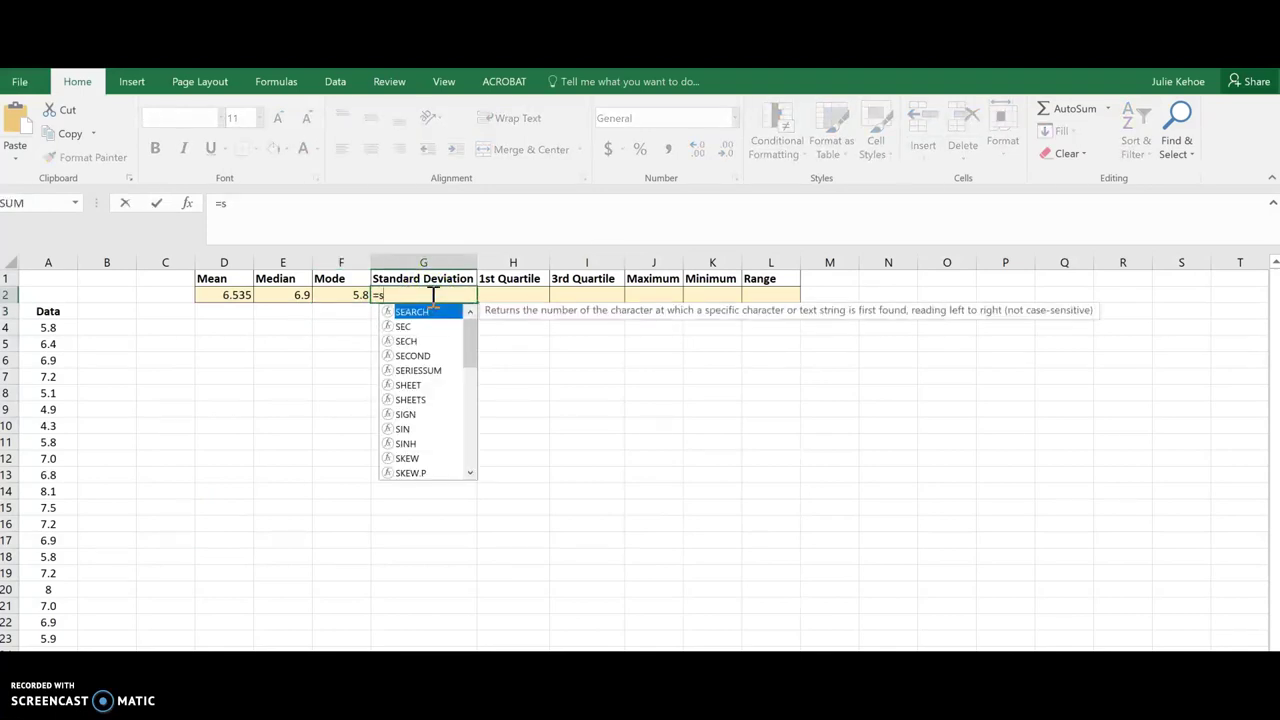
text(t)
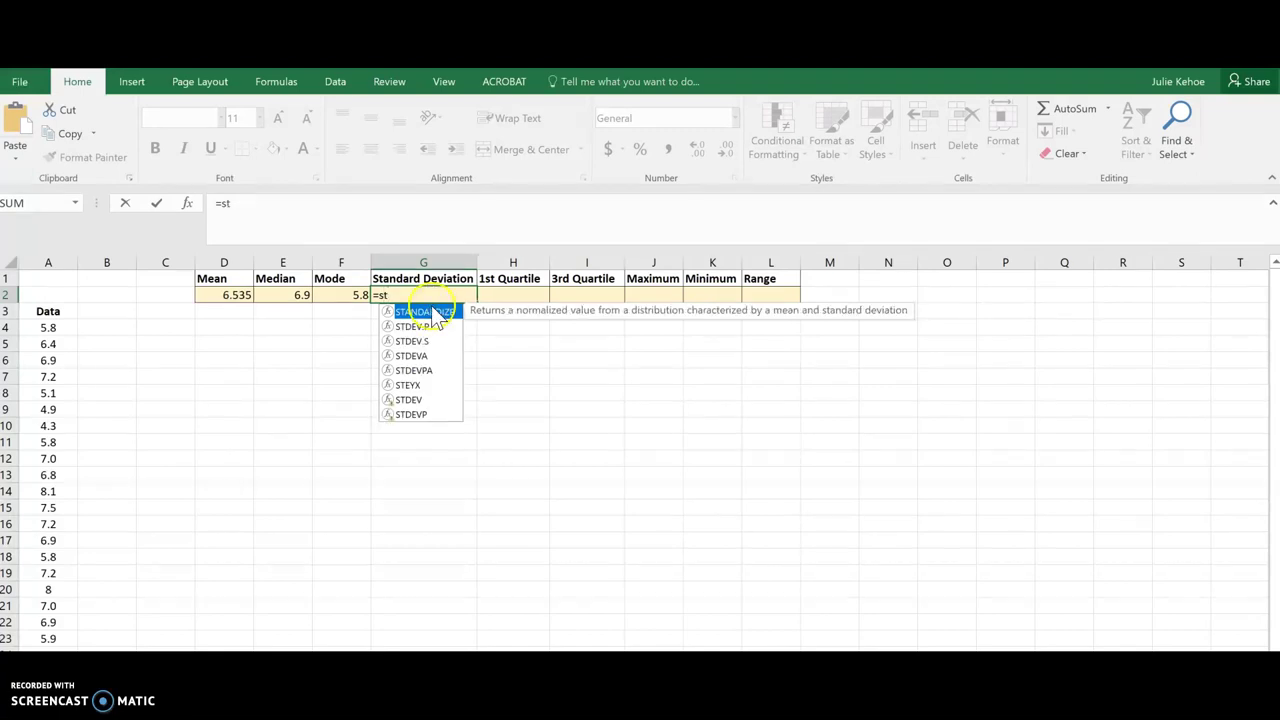
click(426, 341)
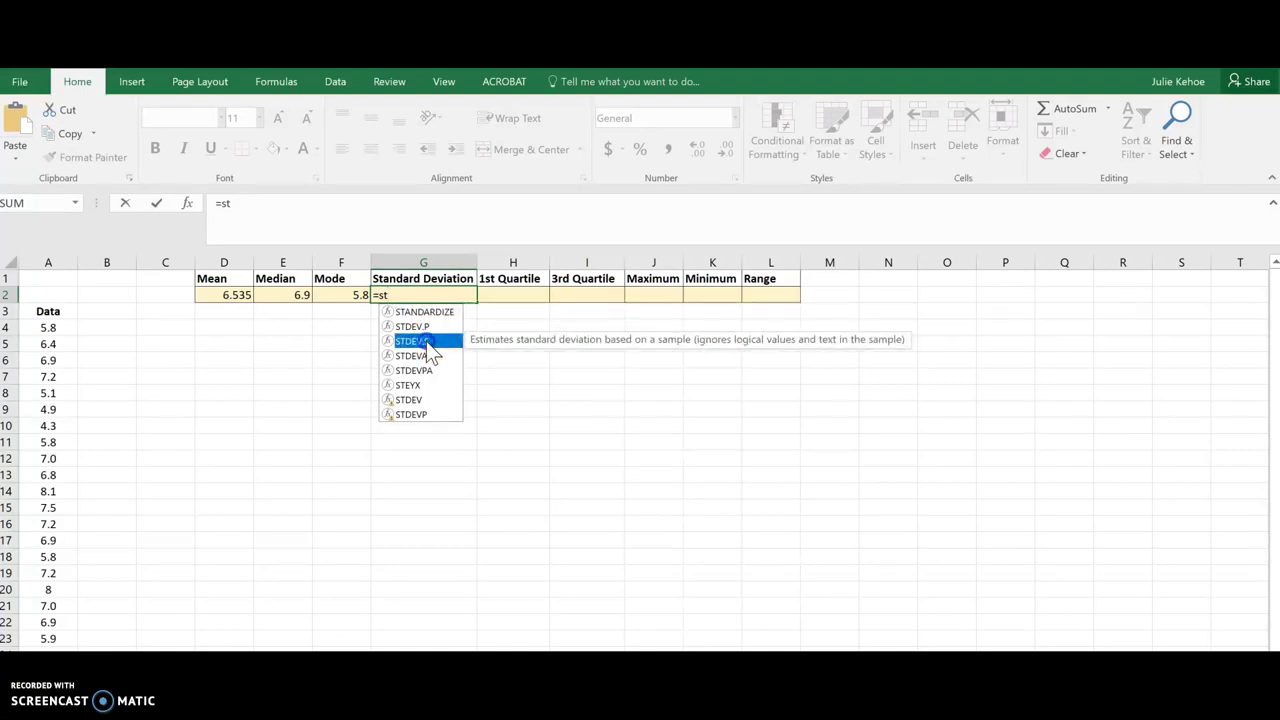
double_click(426, 341)
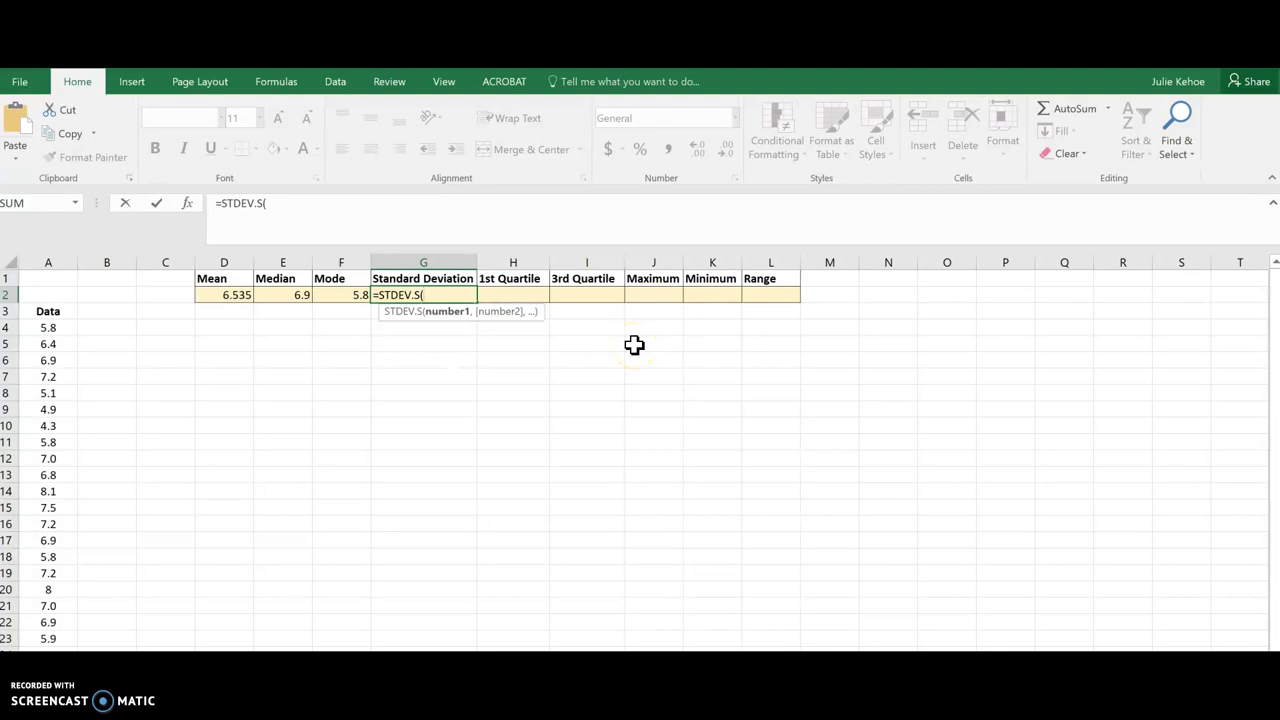
drag(51, 325, 55, 638)
key(Return)
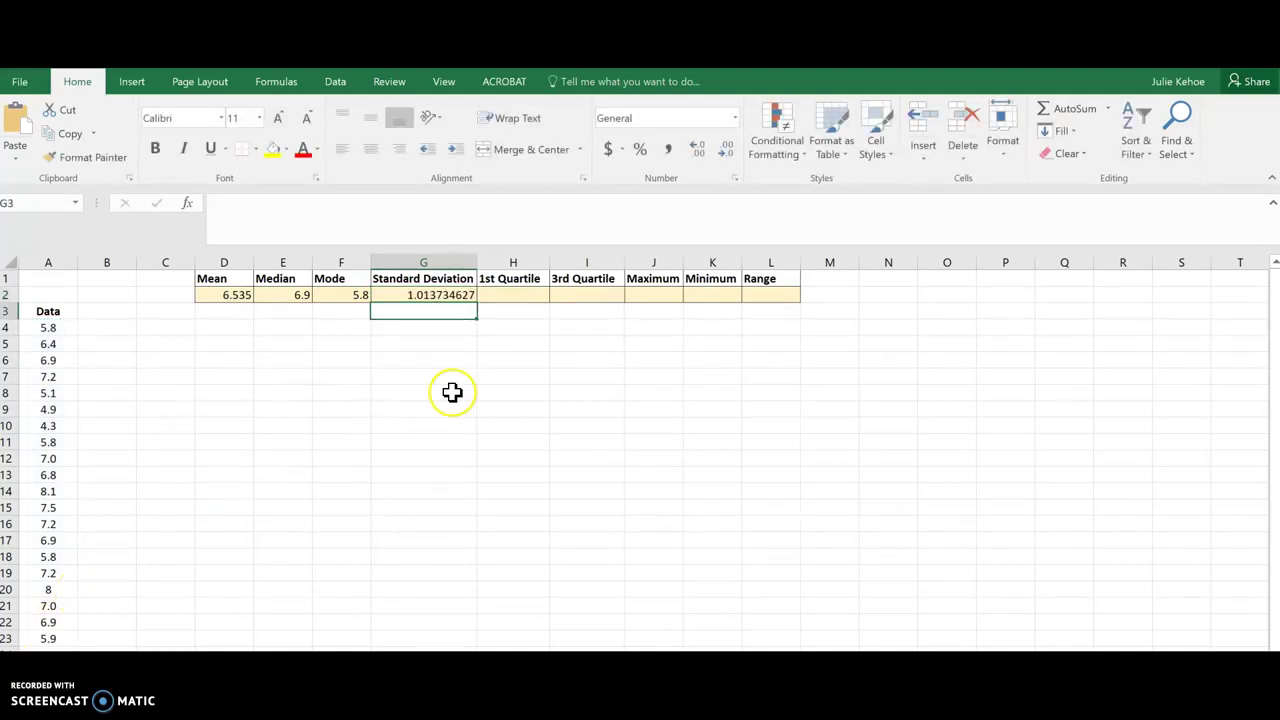
Step: Enter =QUARTILE(A4:A23,1) in H2 so the 1st Quartile shows 5.8
click(540, 293)
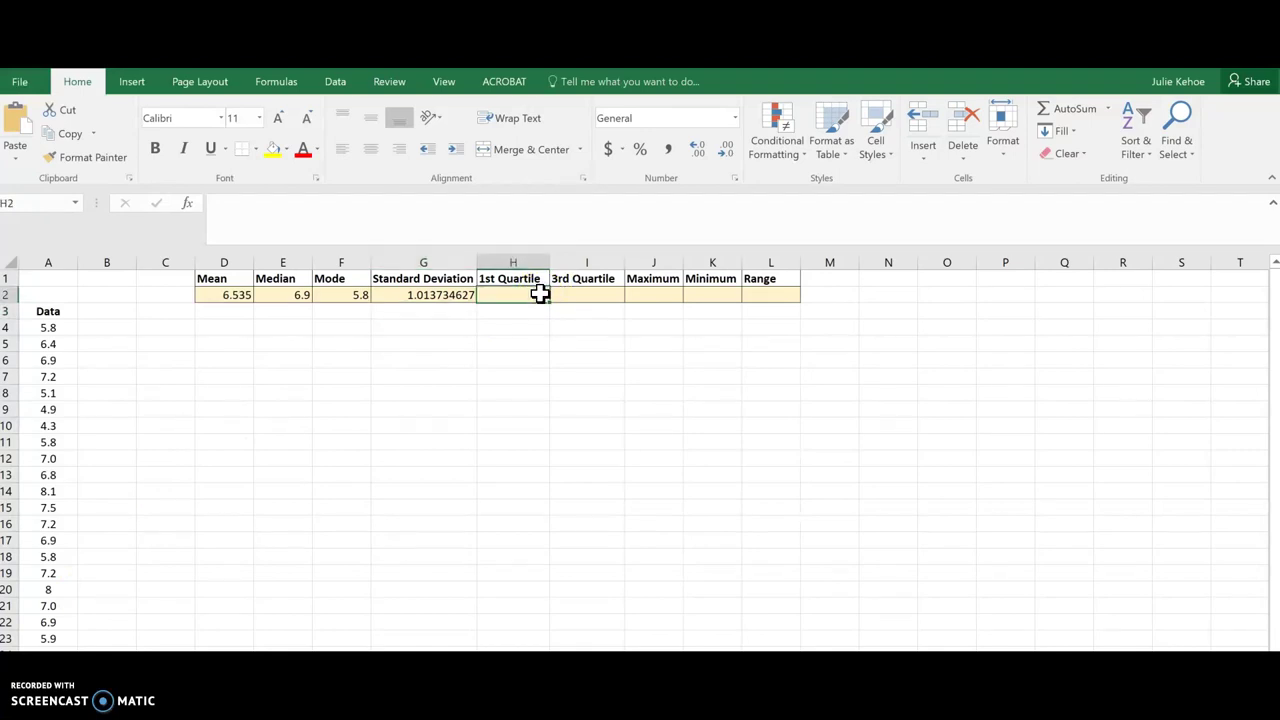
text(=qu)
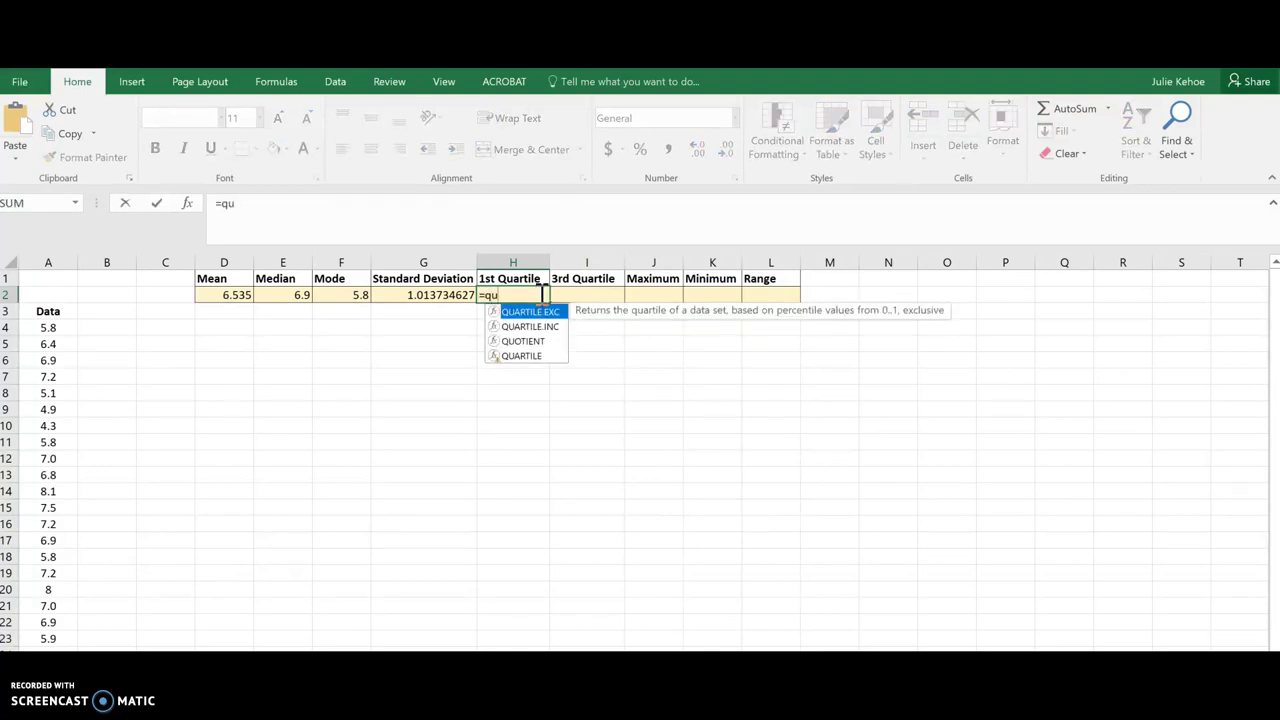
double_click(538, 355)
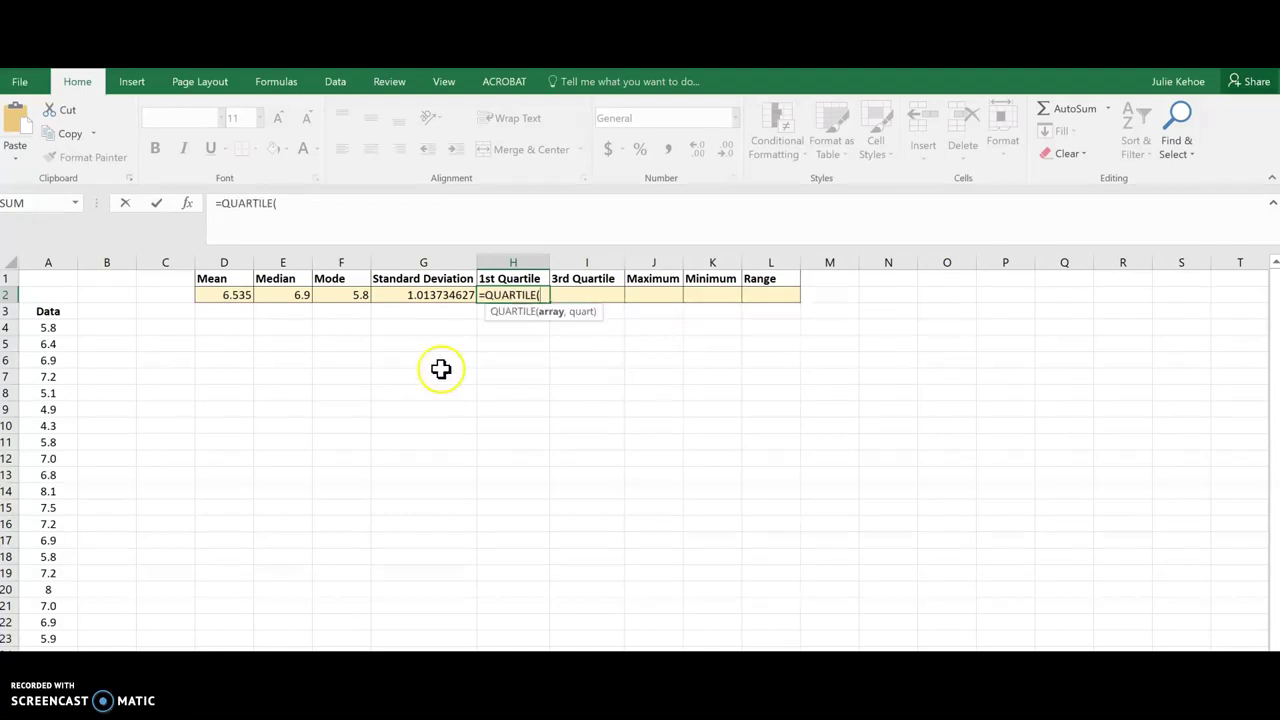
drag(70, 328, 80, 631)
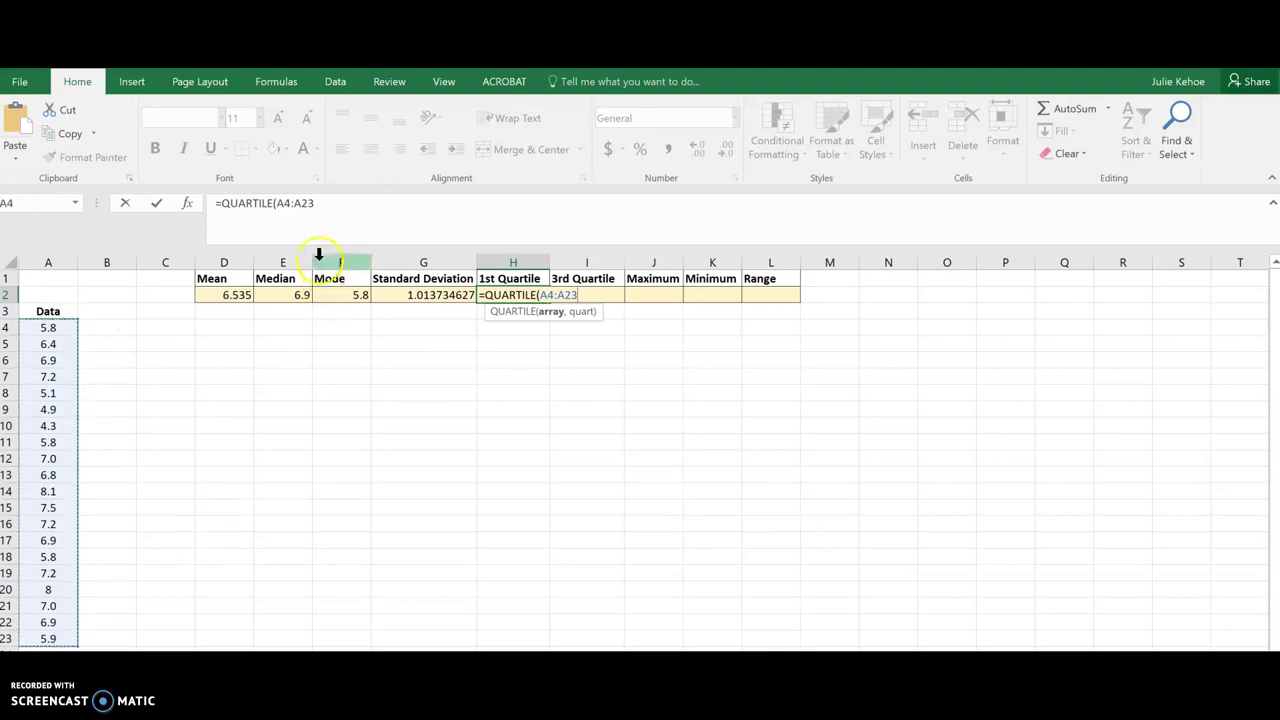
click(336, 205)
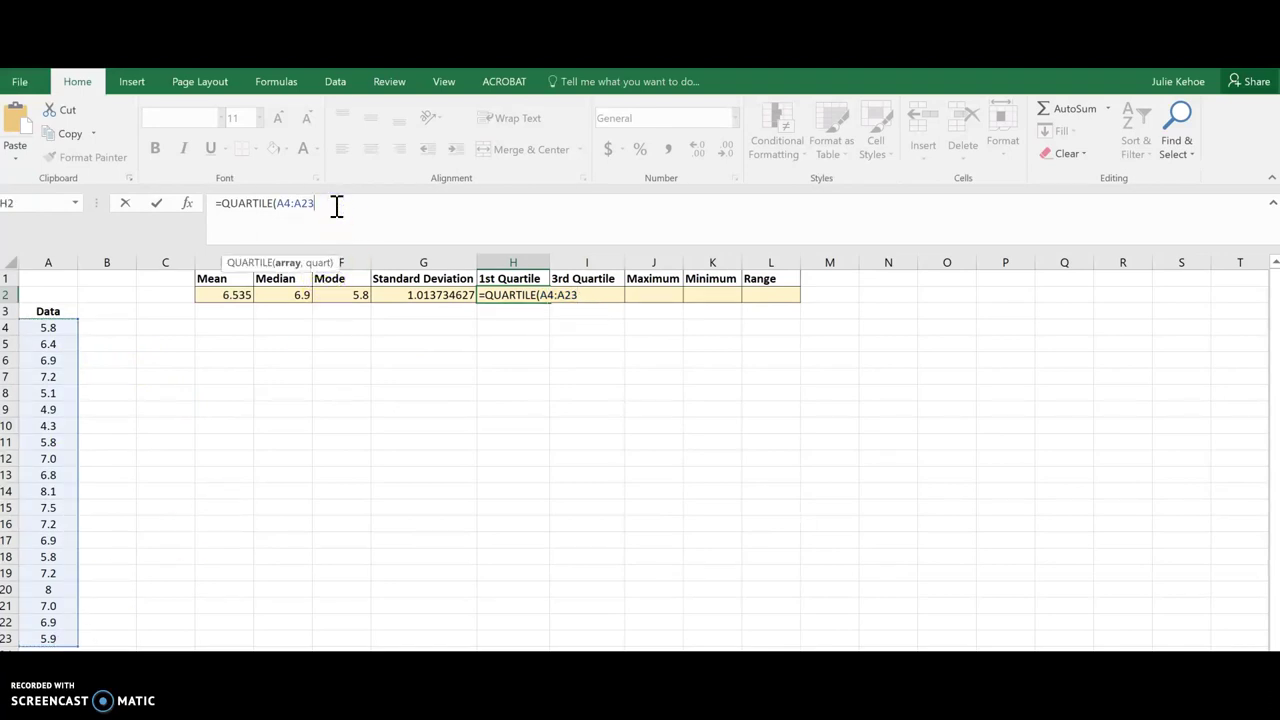
text(,)
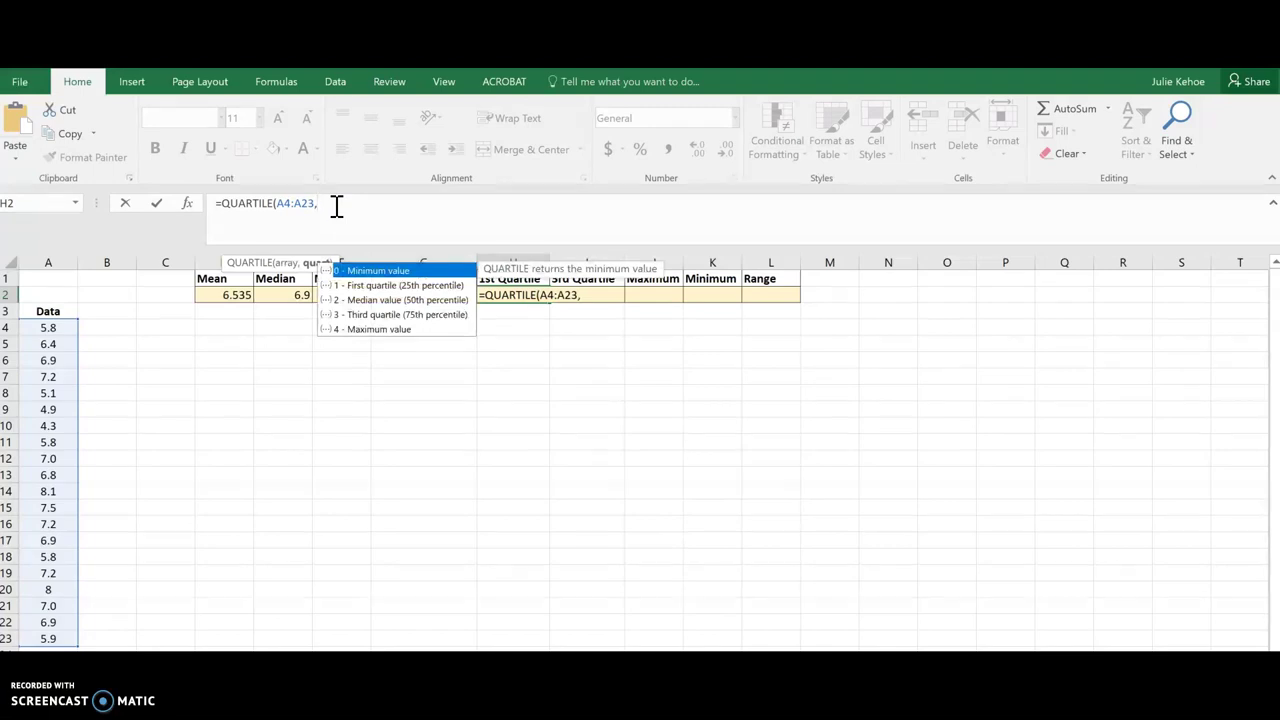
text(1))
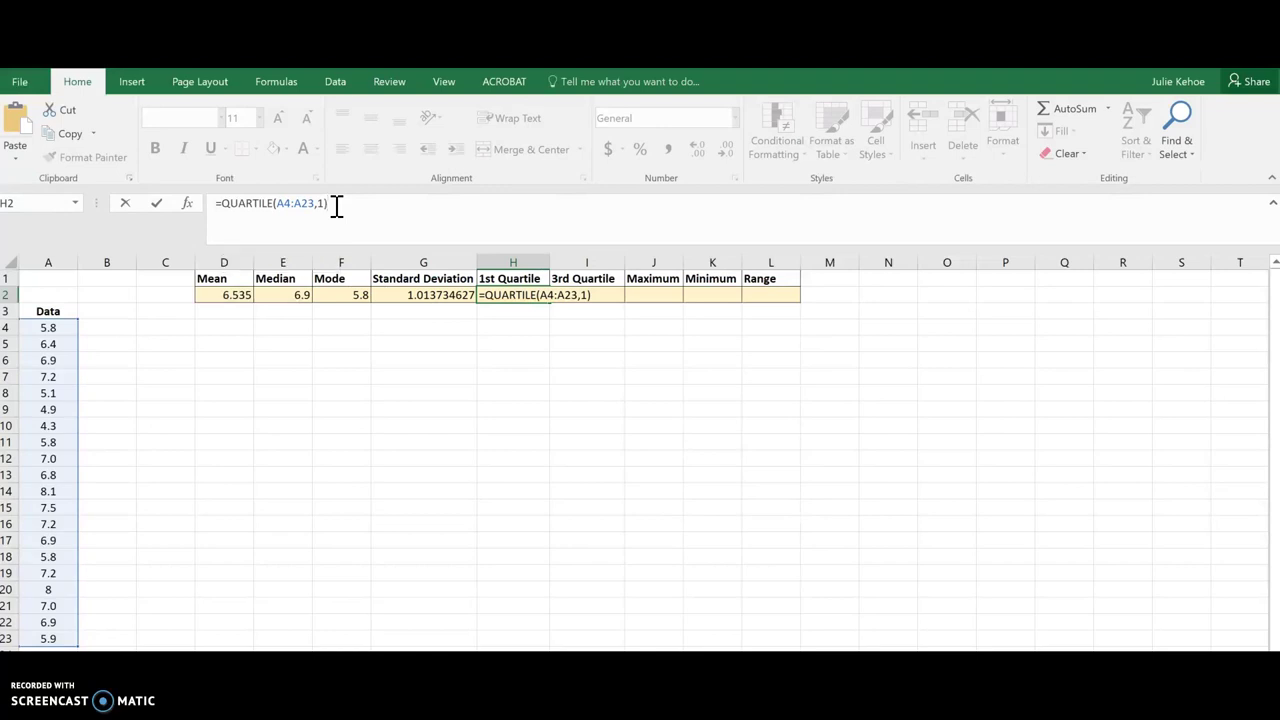
key(Return)
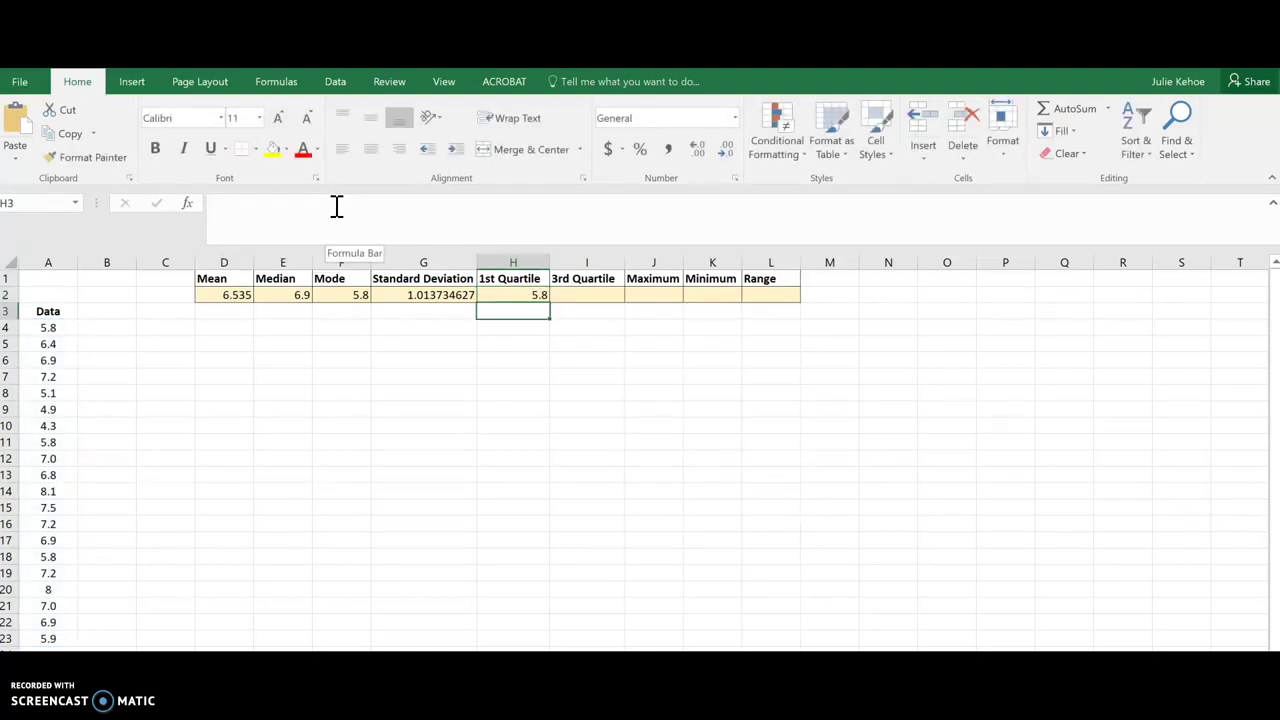
Step: Enter =QUARTILE(A4:A23,3) in I2 so the 3rd Quartile shows 7.2
click(596, 296)
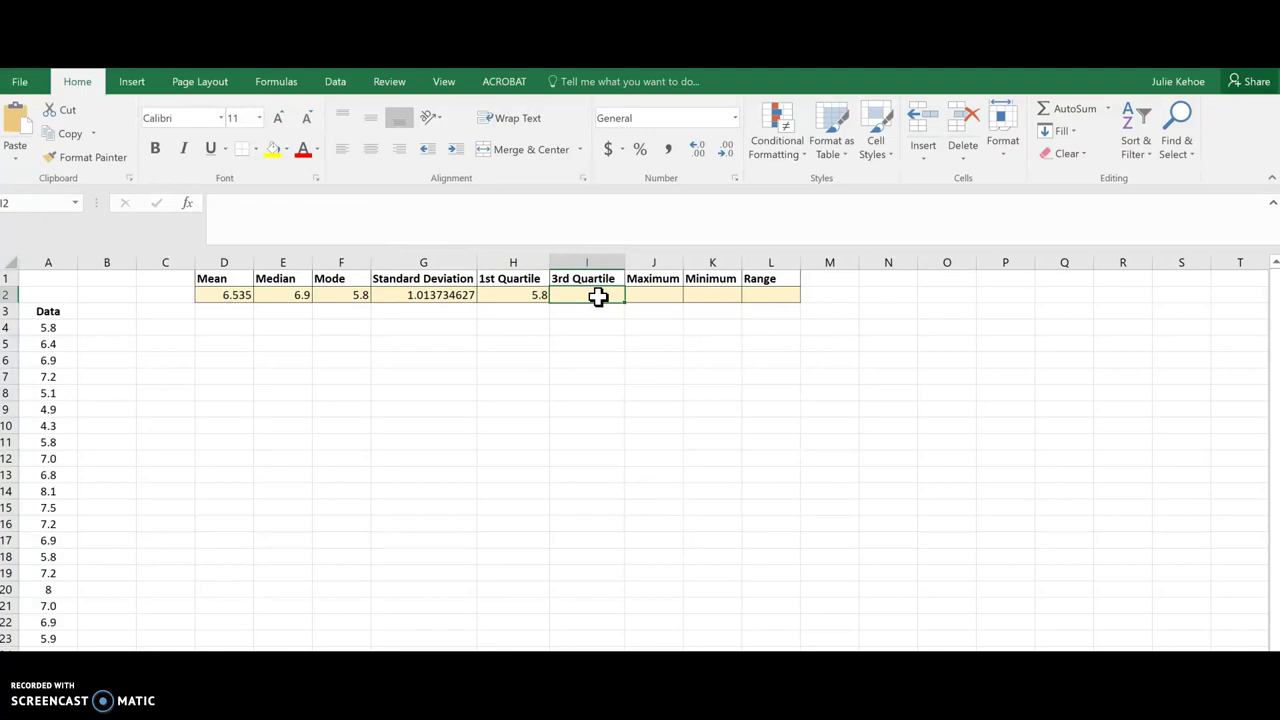
text(=qu)
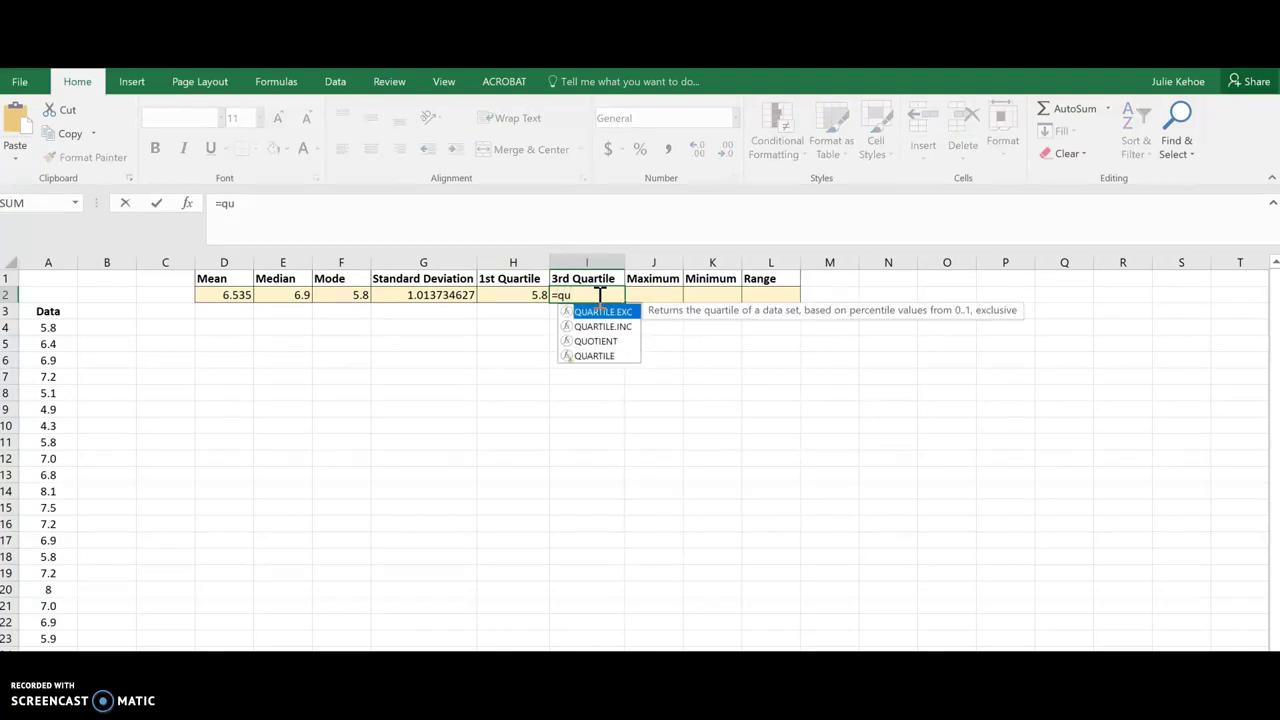
double_click(594, 356)
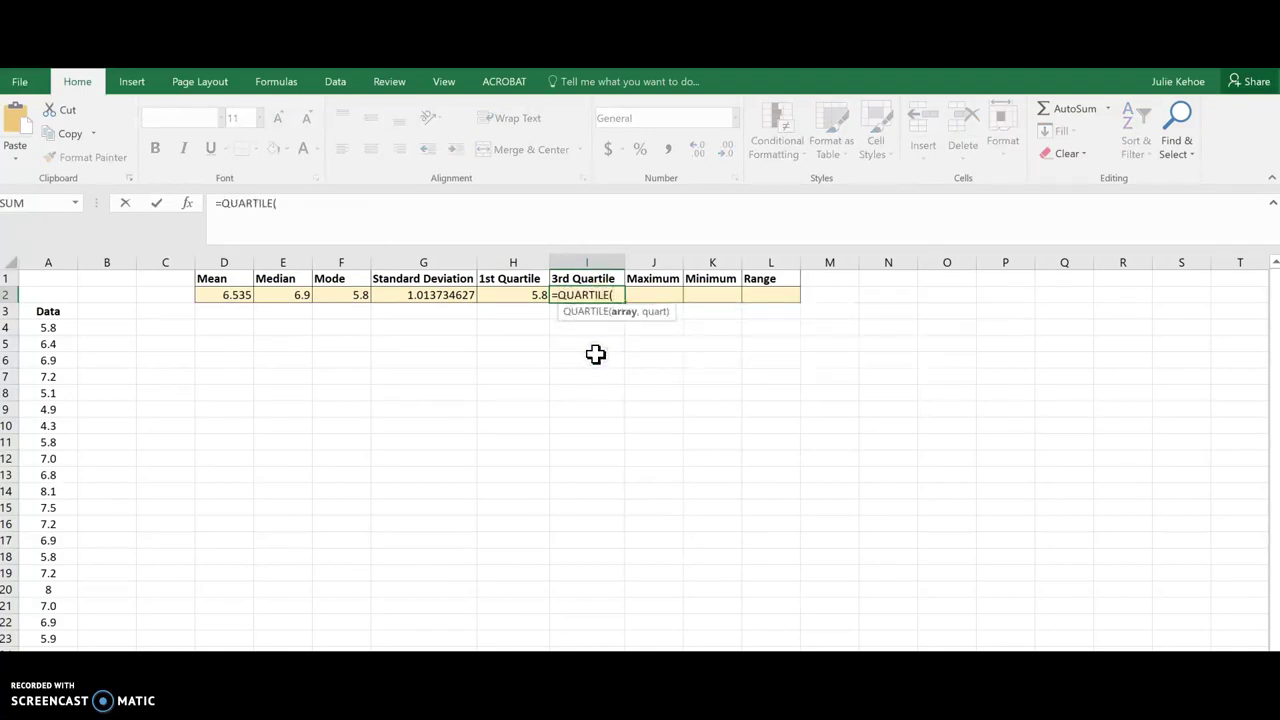
drag(31, 330, 63, 634)
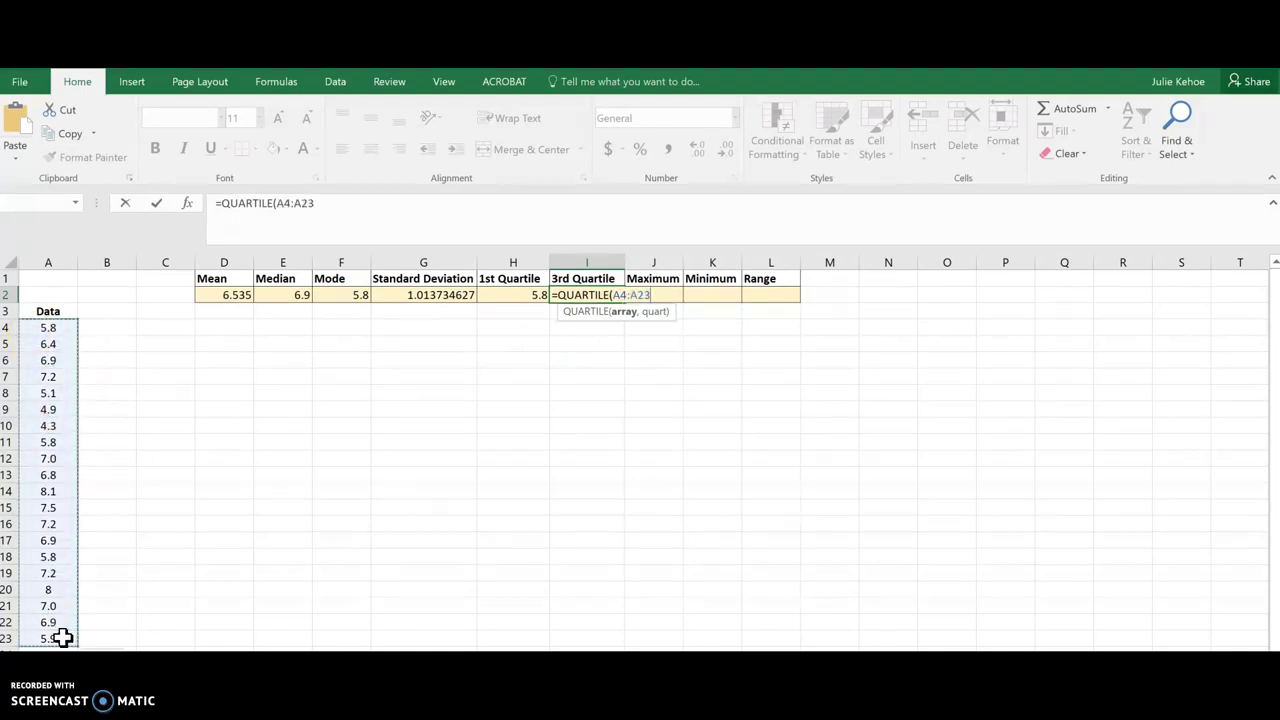
click(343, 203)
text(,)
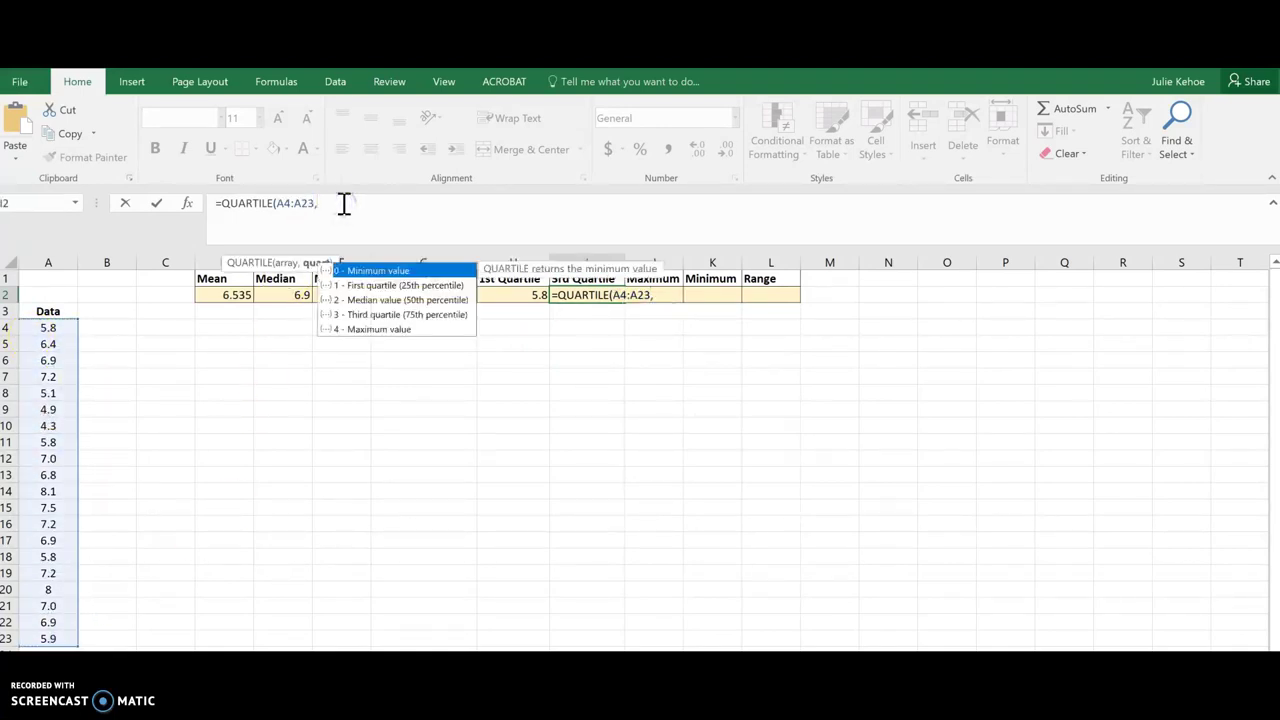
text(3))
key(Return)
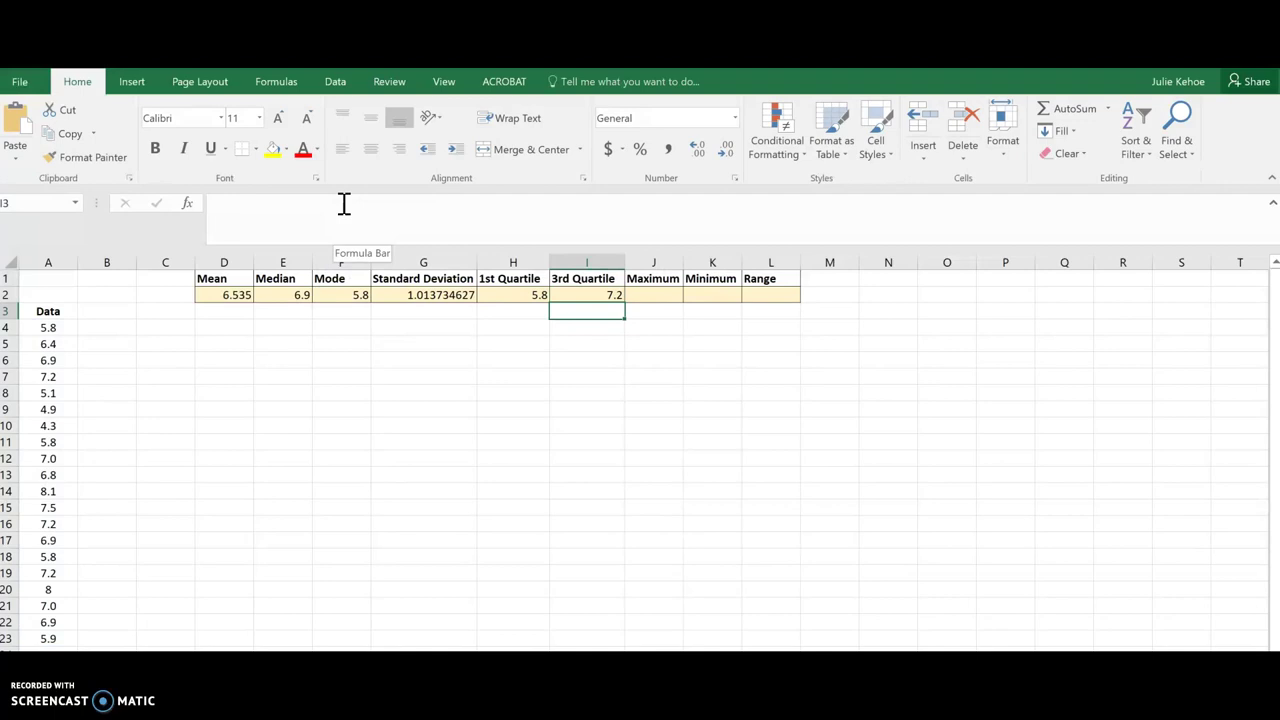
Step: Enter =MAX(A4:A23) in J2 so the Maximum shows 8.1
click(292, 298)
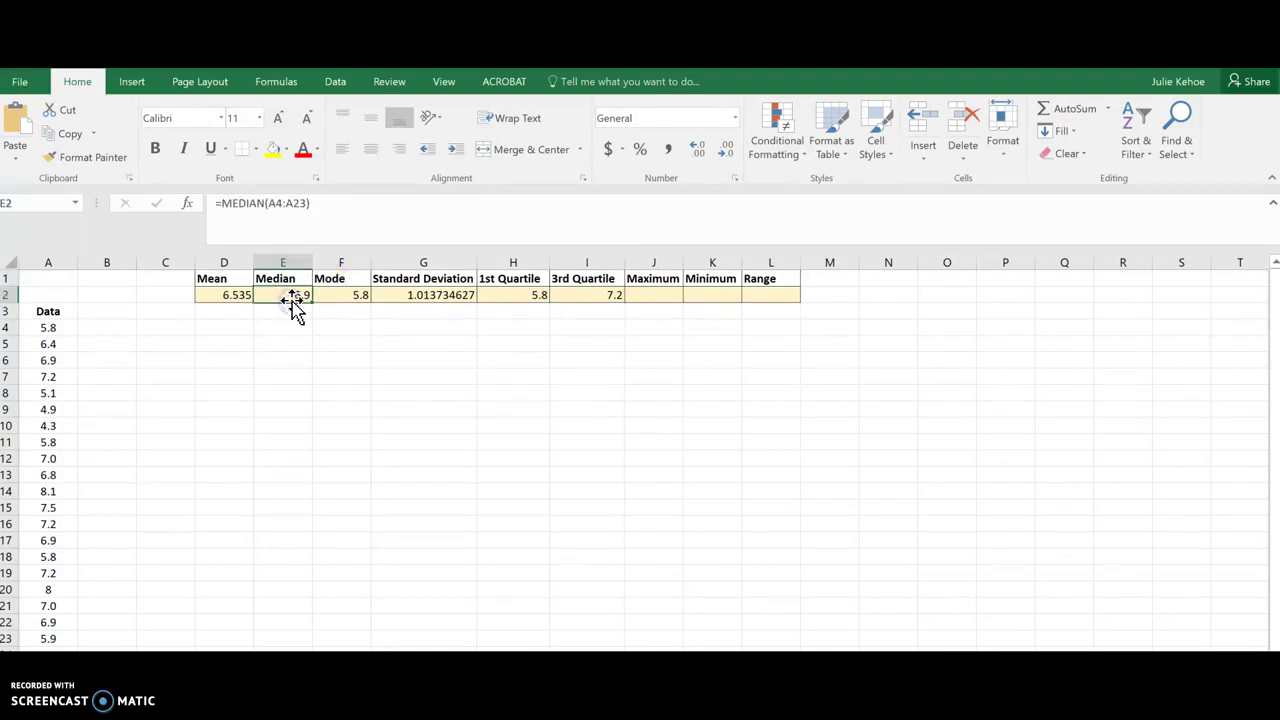
click(663, 295)
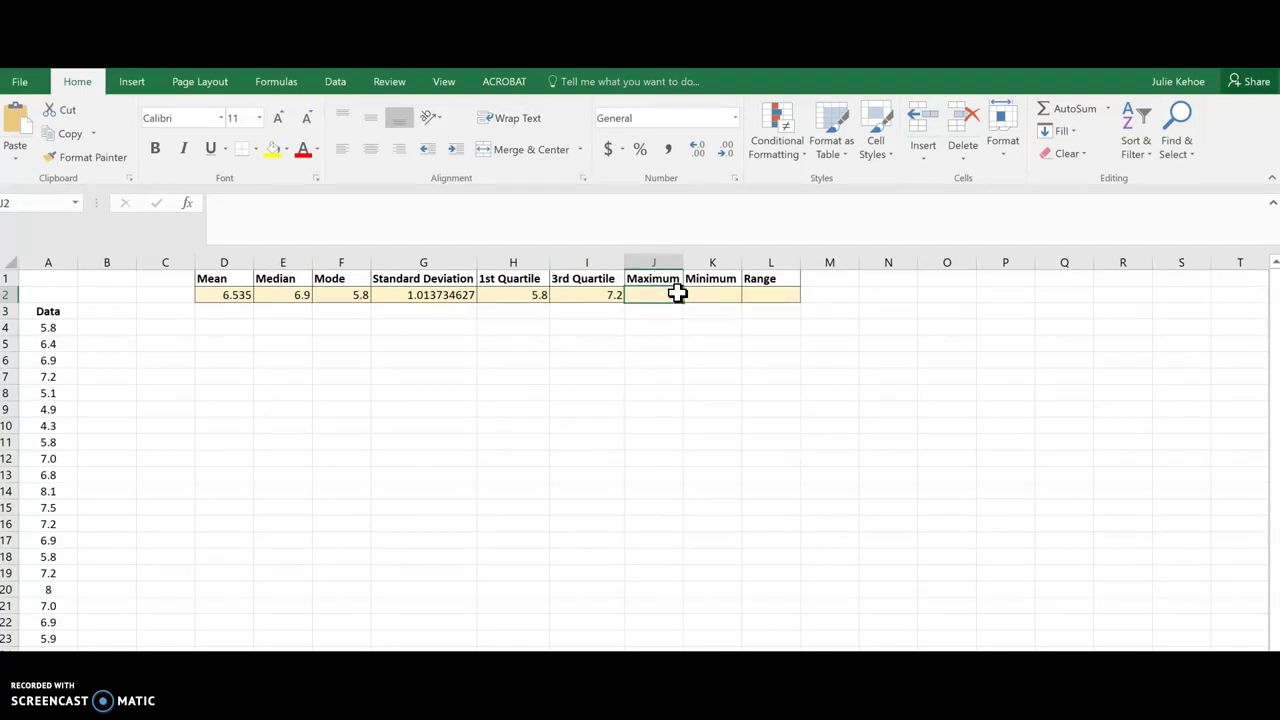
text(=)
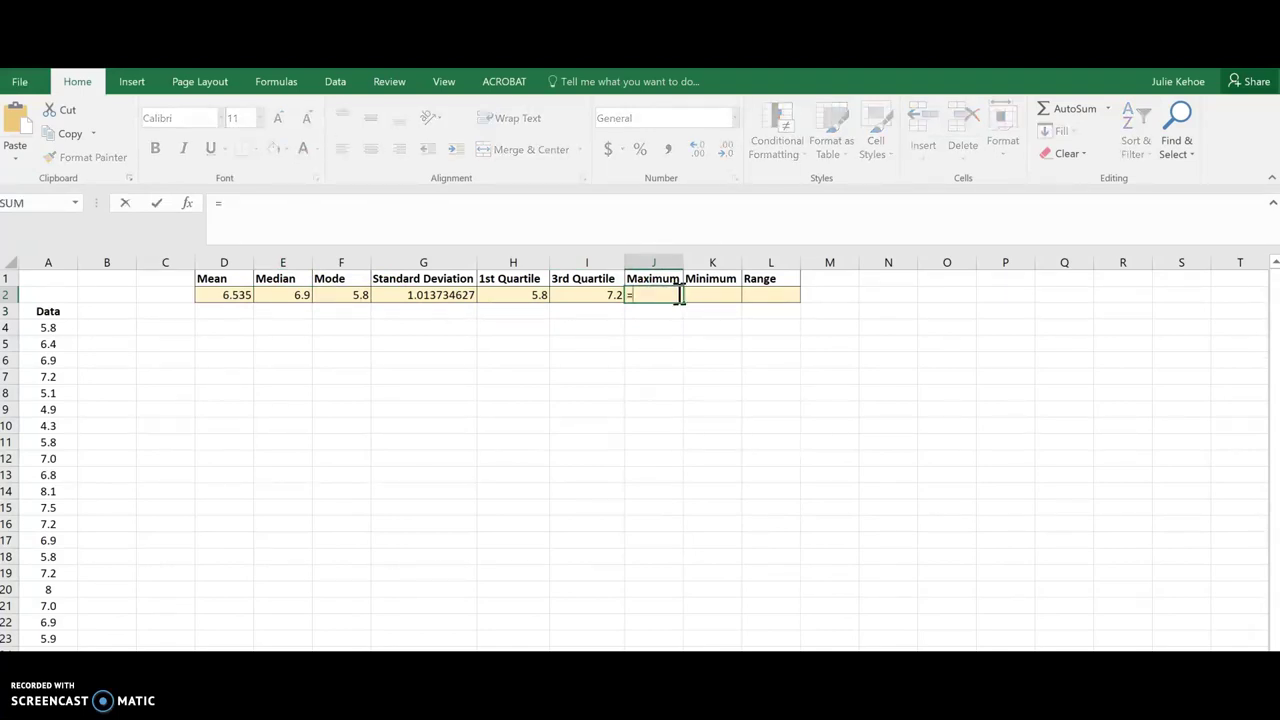
text(ma)
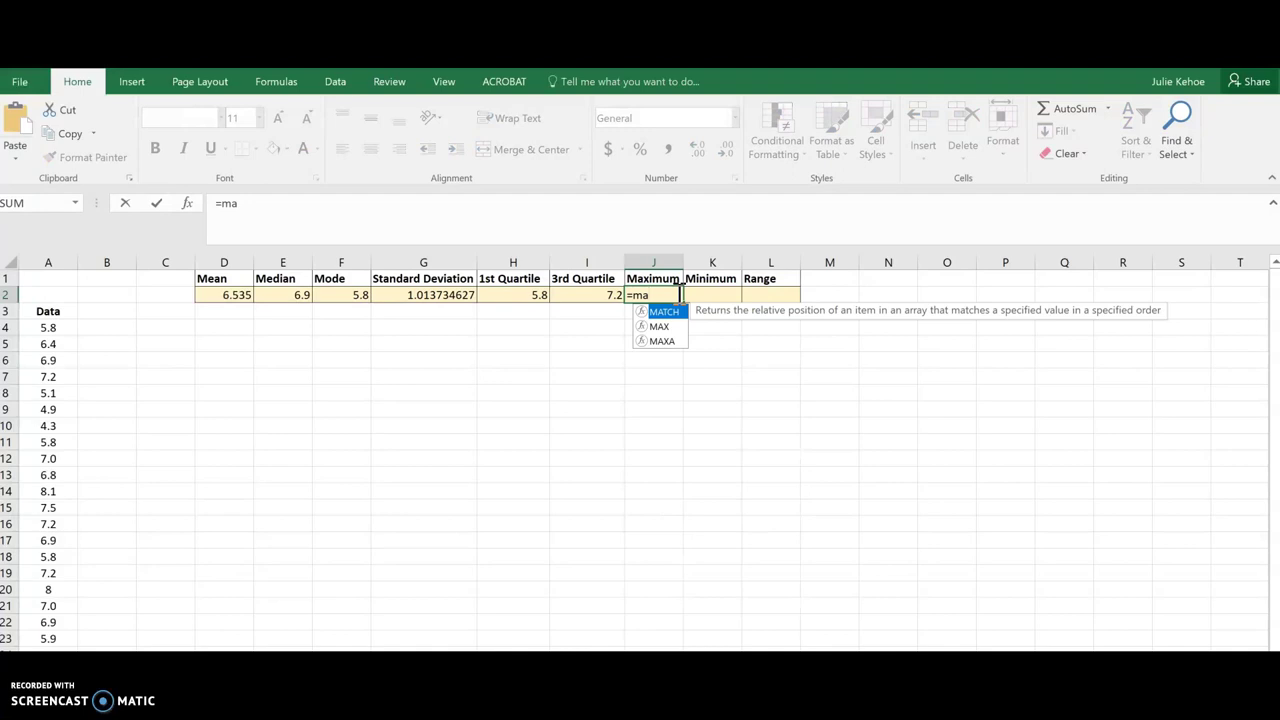
double_click(662, 326)
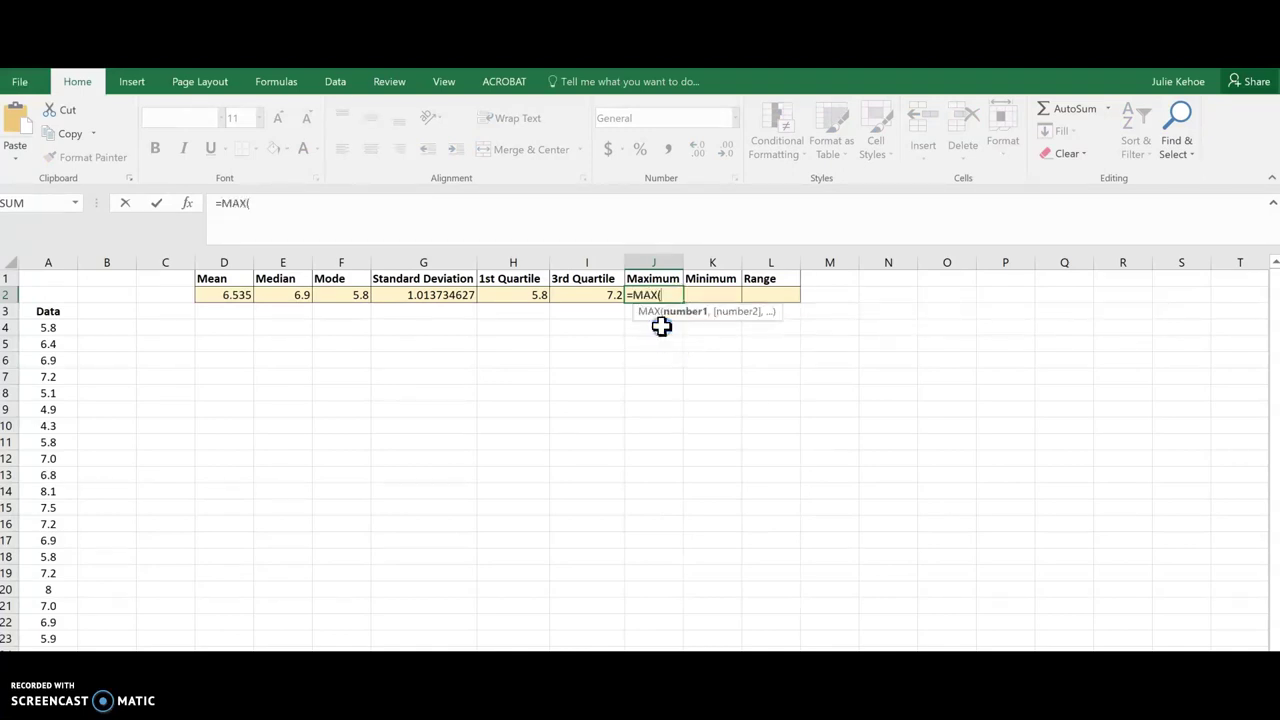
drag(48, 328, 42, 631)
key(Return)
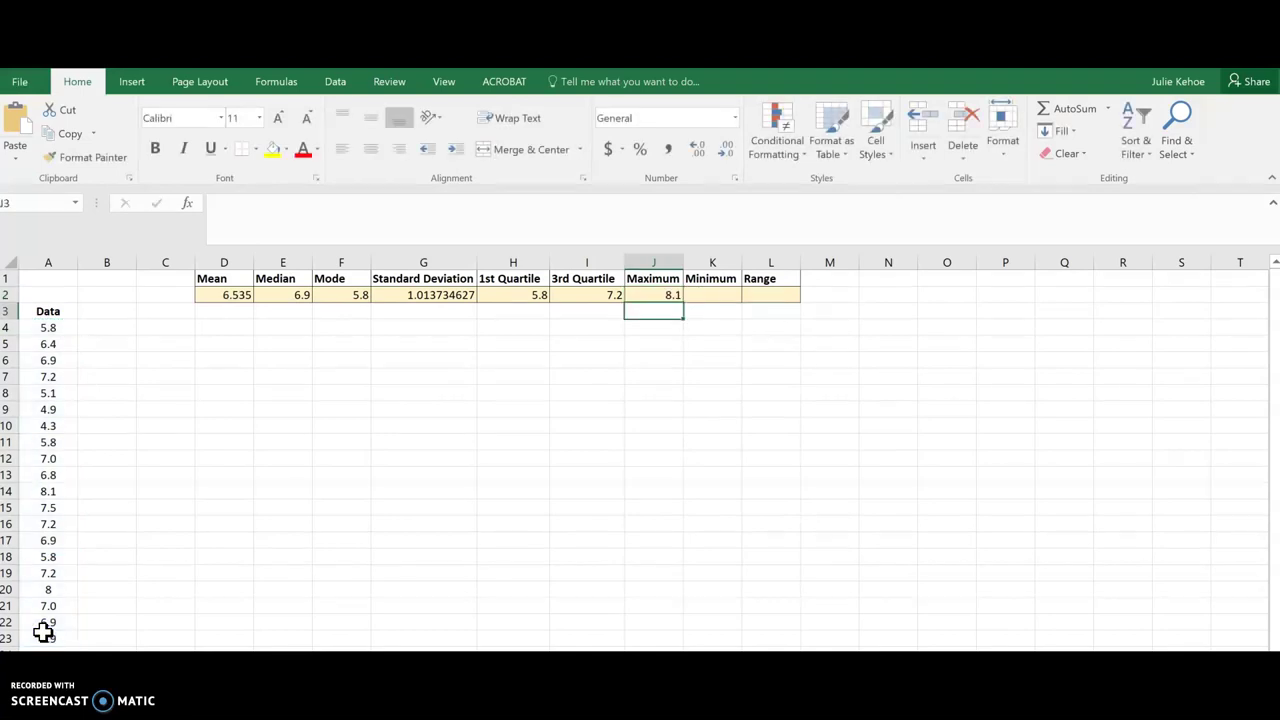
Step: Enter =MIN(A4:A23) in K2 so the Minimum shows 4.3
click(734, 292)
text(=)
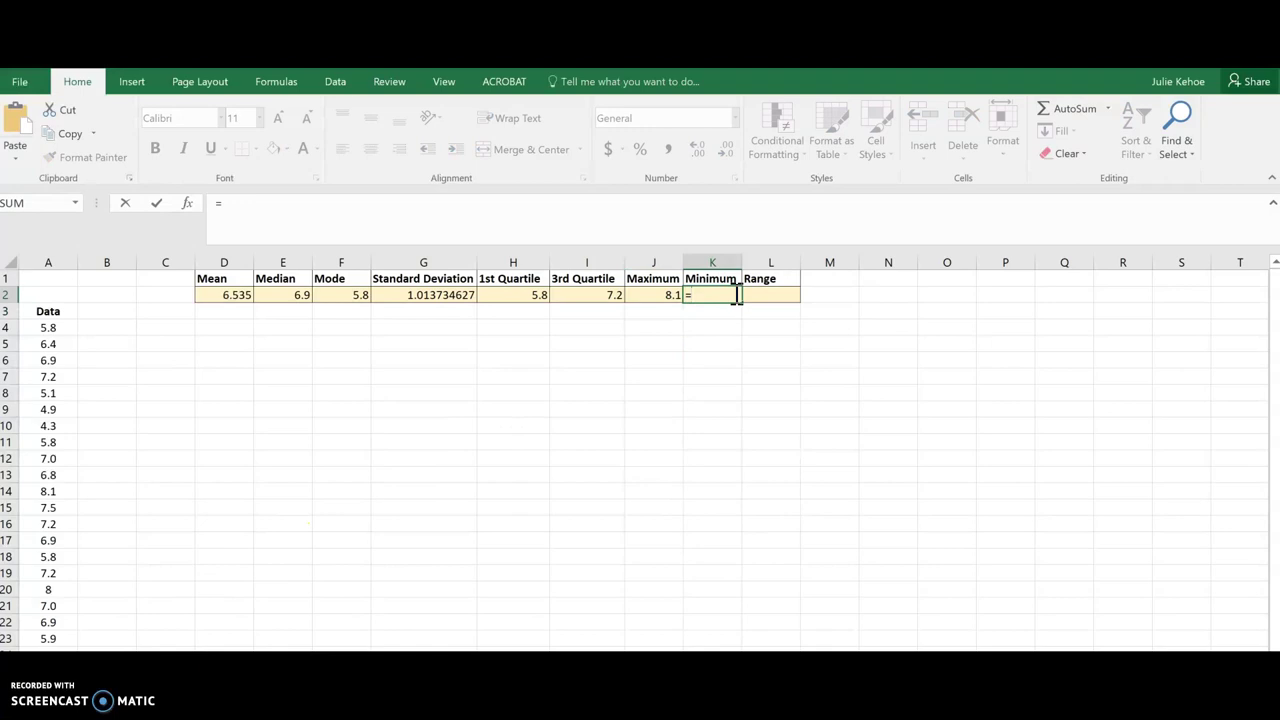
text(mi)
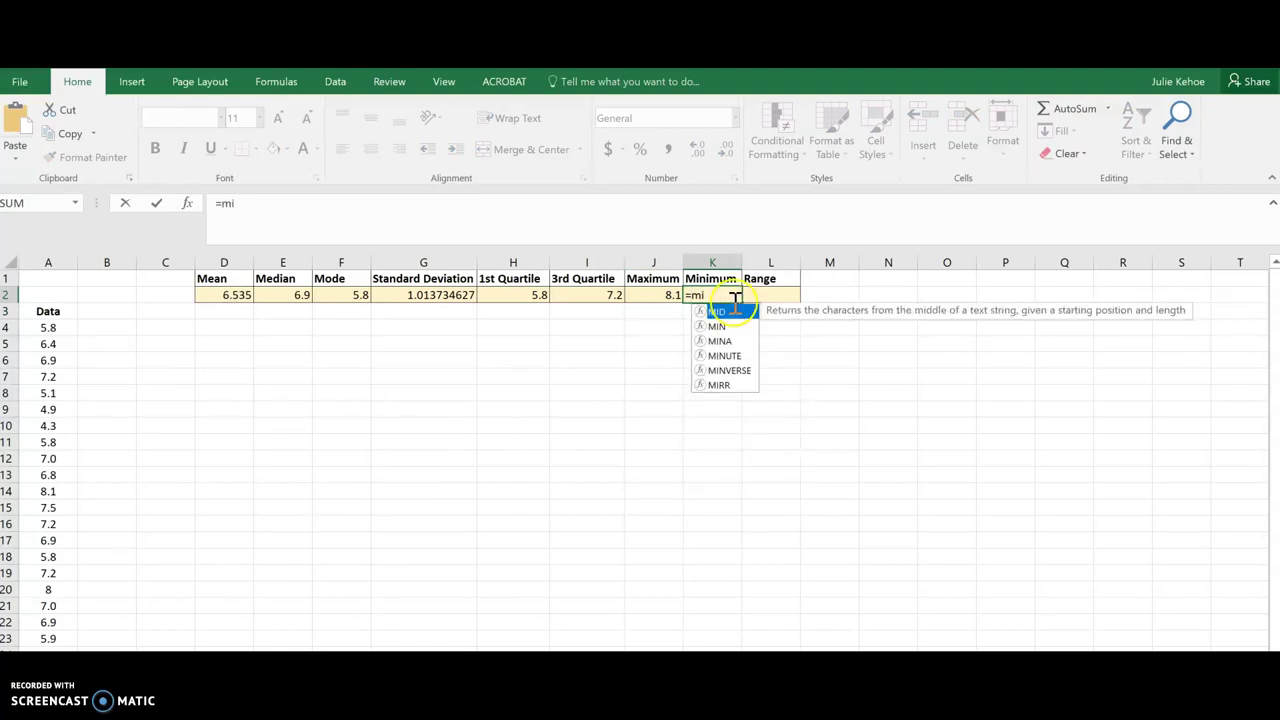
double_click(718, 327)
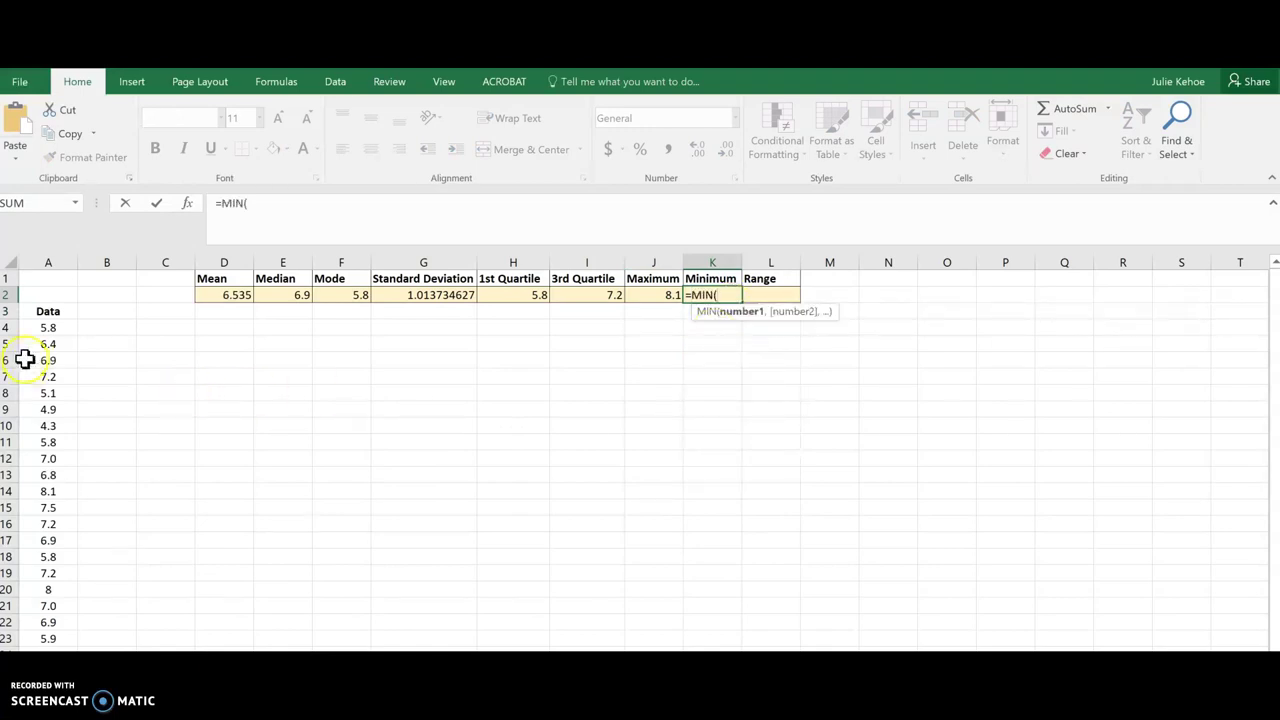
drag(34, 329, 63, 640)
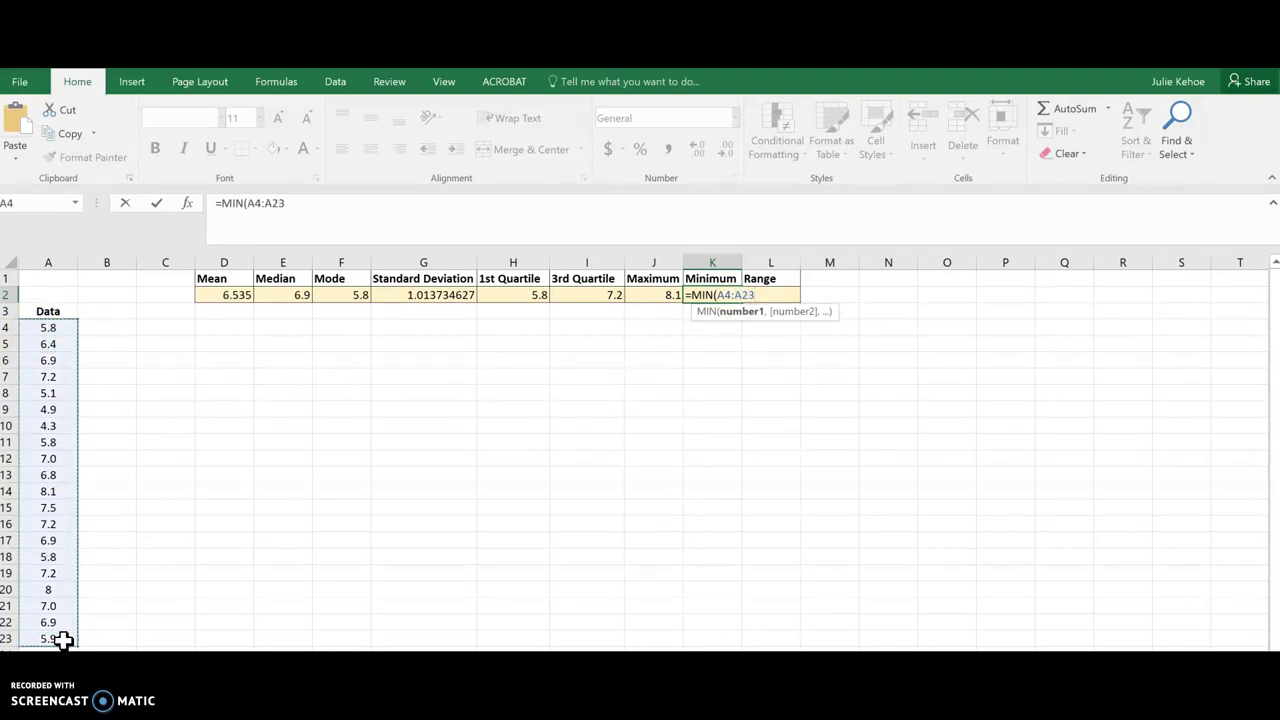
key(Return)
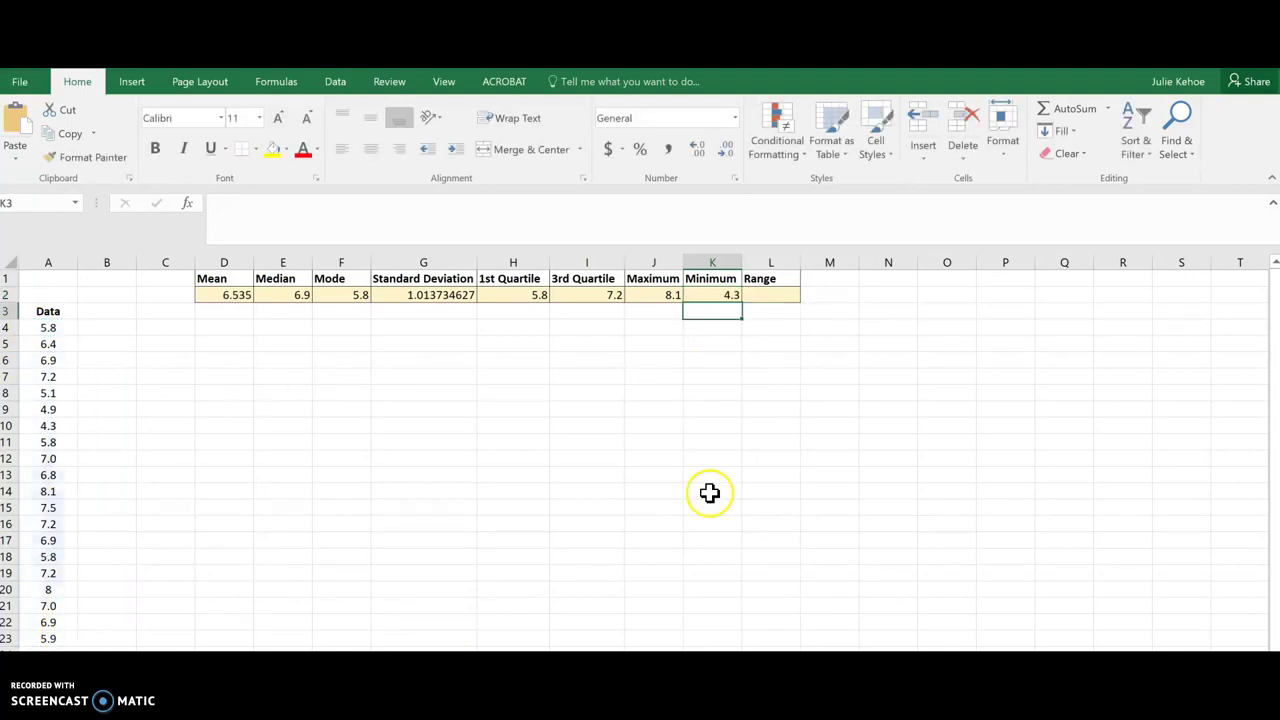
Step: Enter =J2-K2 in L2 so the Range shows 3.8
click(785, 297)
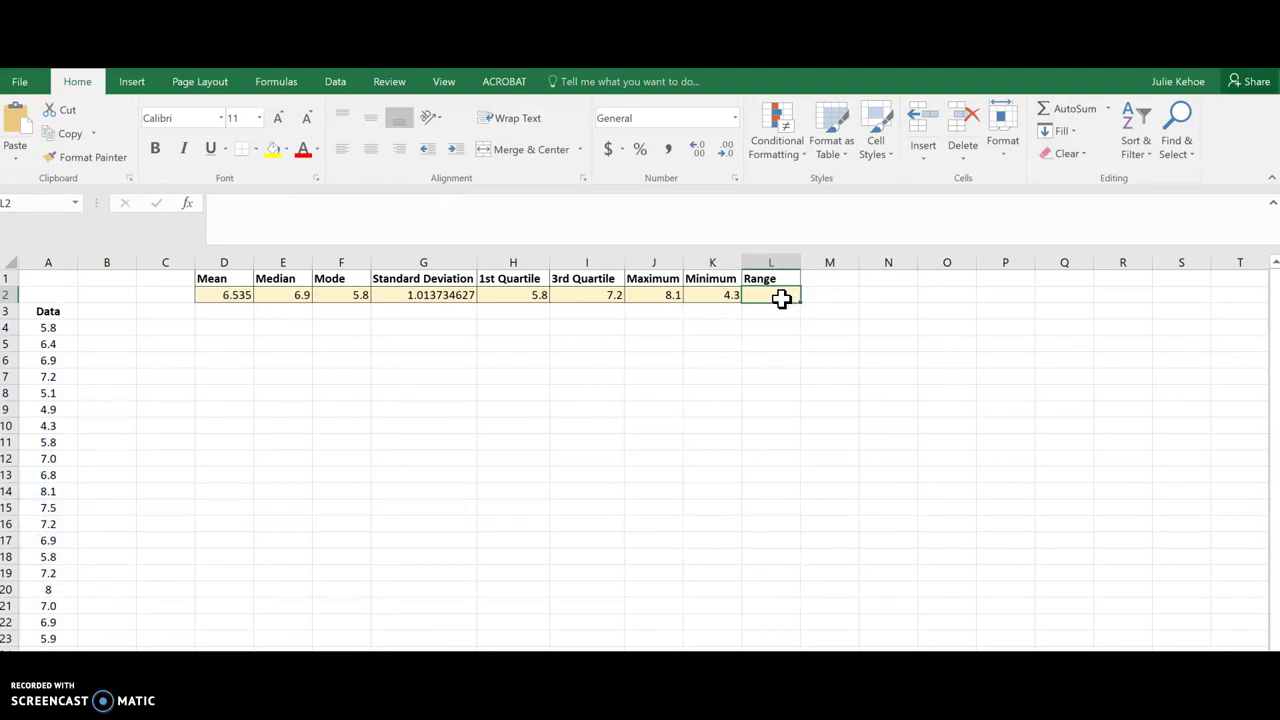
text(=)
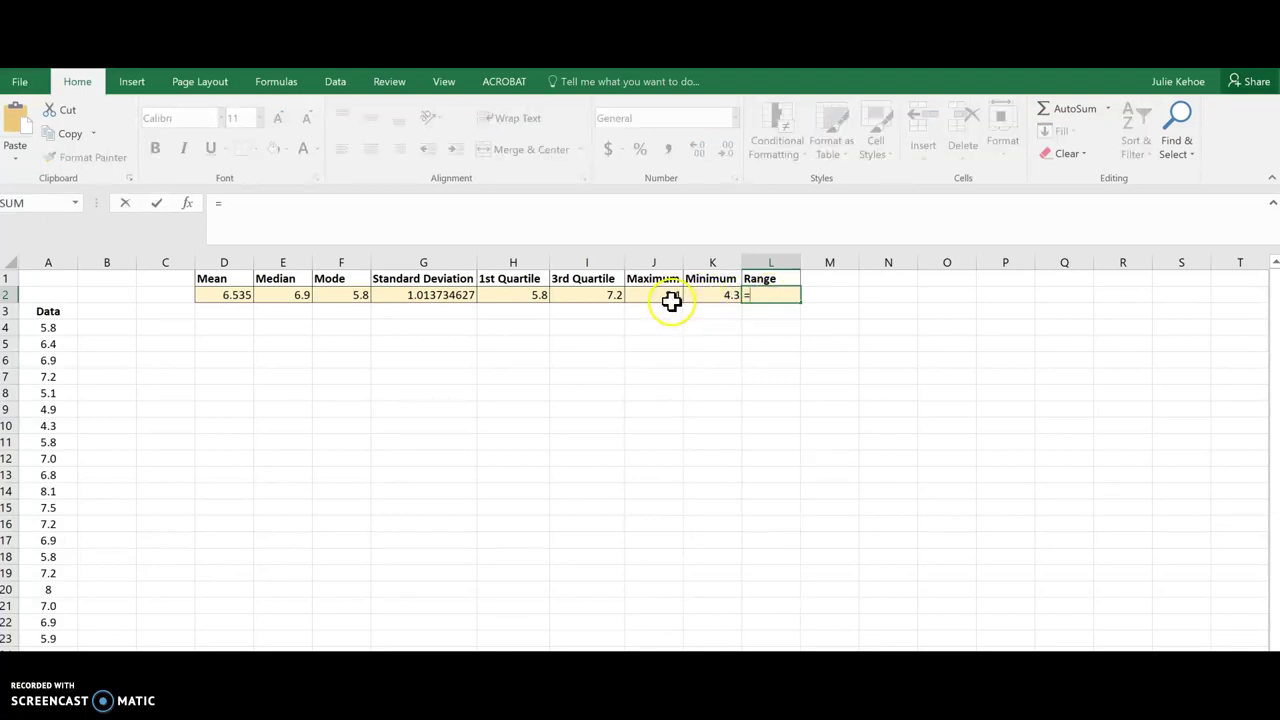
click(668, 297)
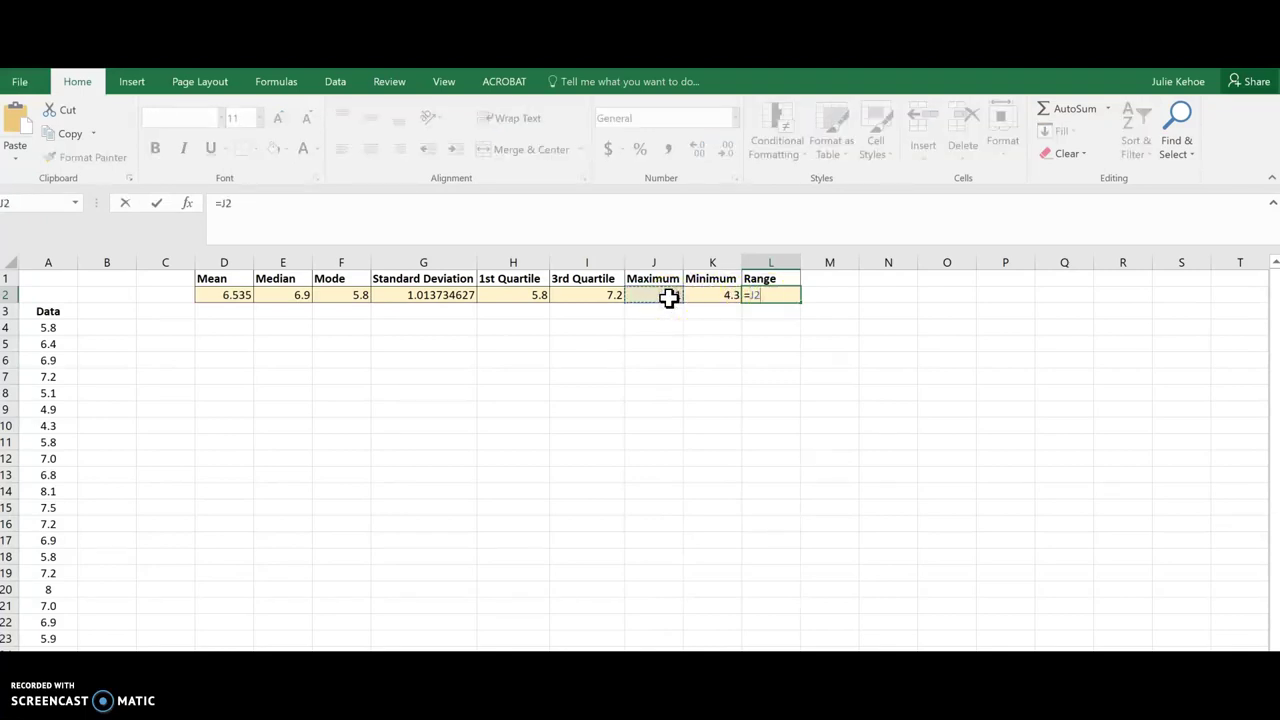
text(-)
click(694, 295)
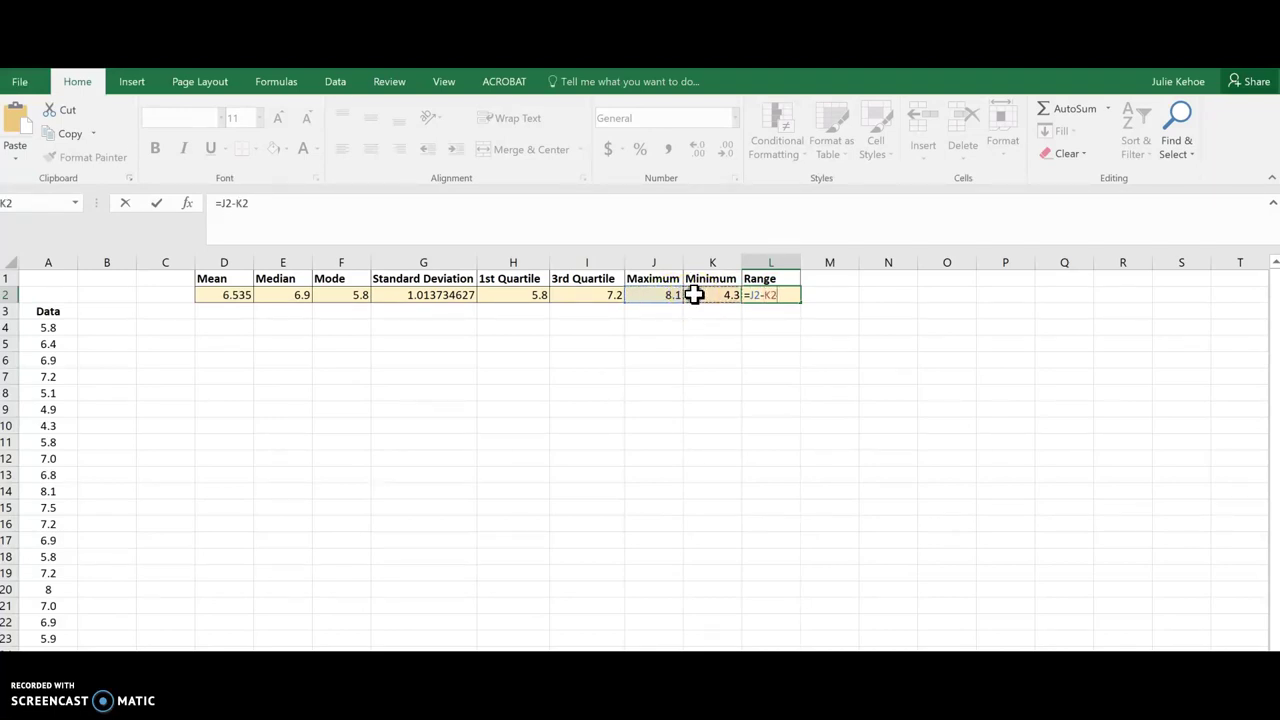
key(Return)
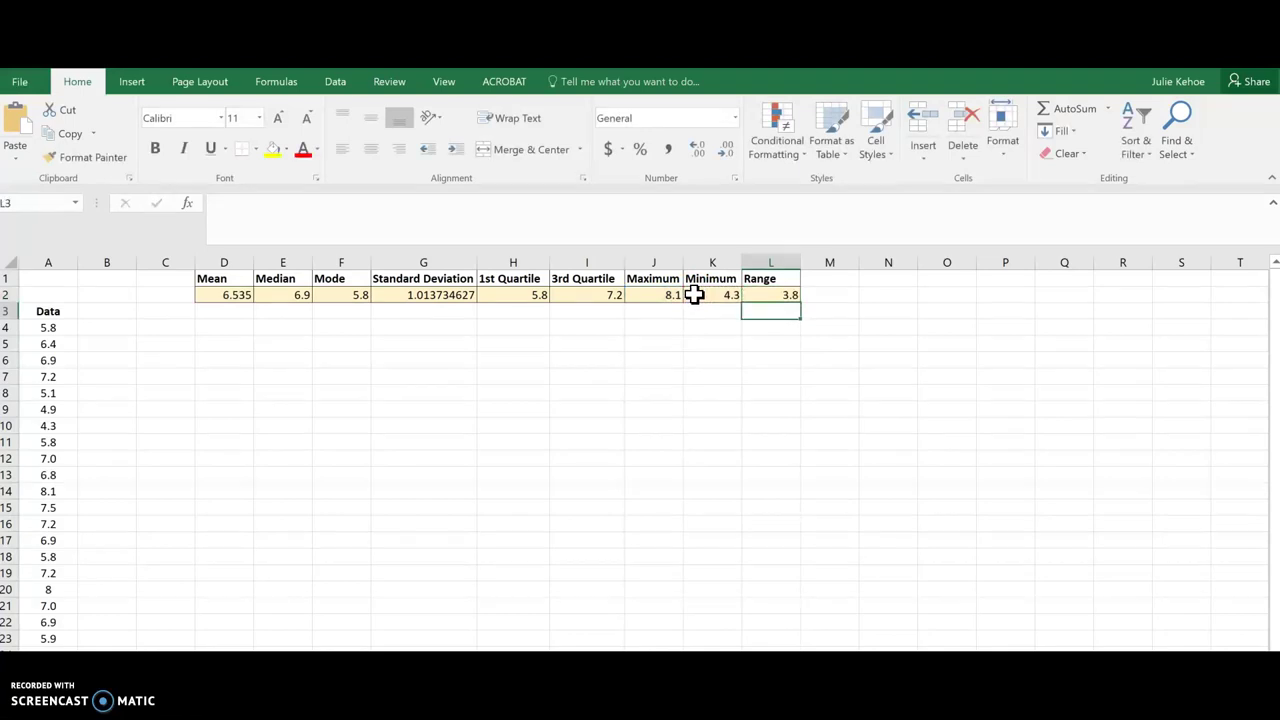